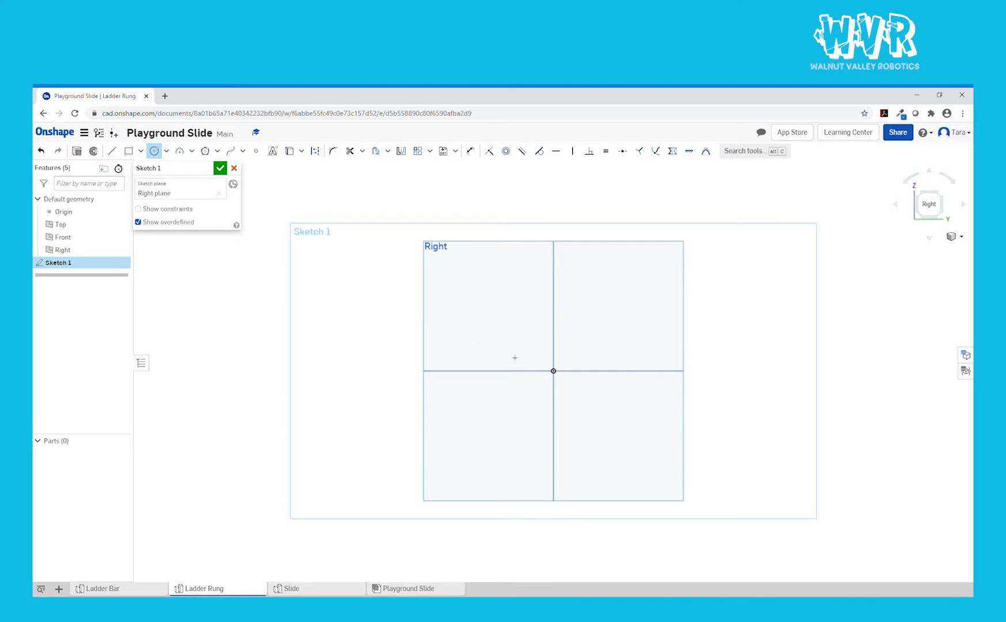
# Sketch a circle about 0.212 ft in diameter centred on the origin
pyautogui.click(553, 372)
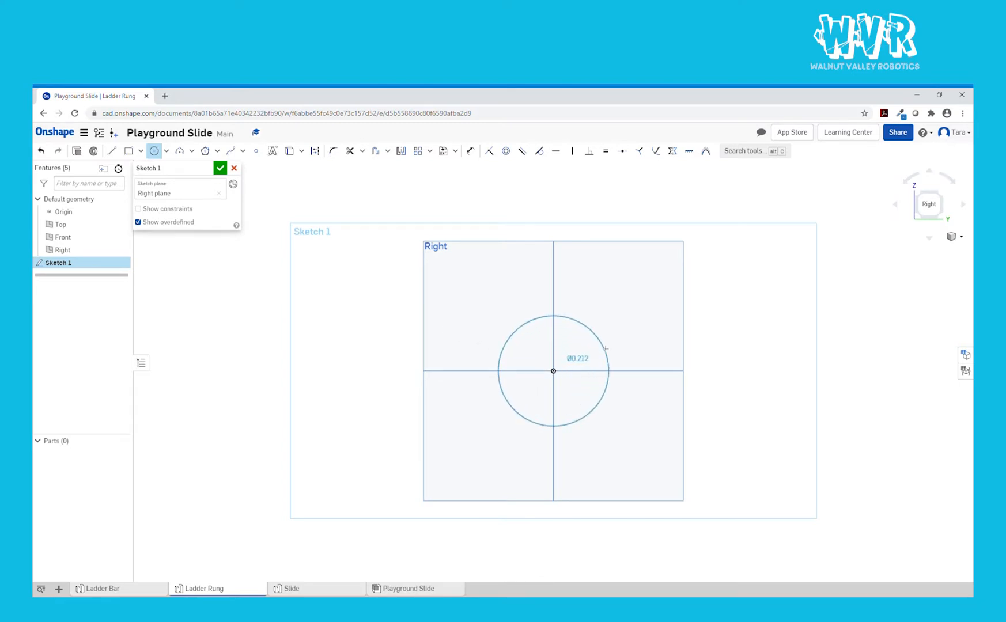
pyautogui.click(605, 349)
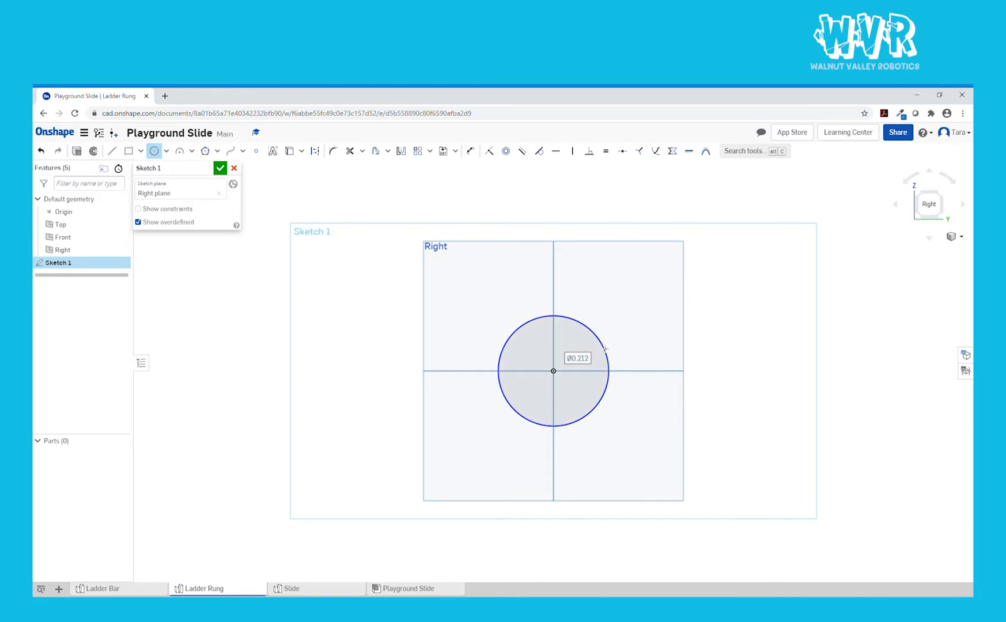
pyautogui.press('Escape')
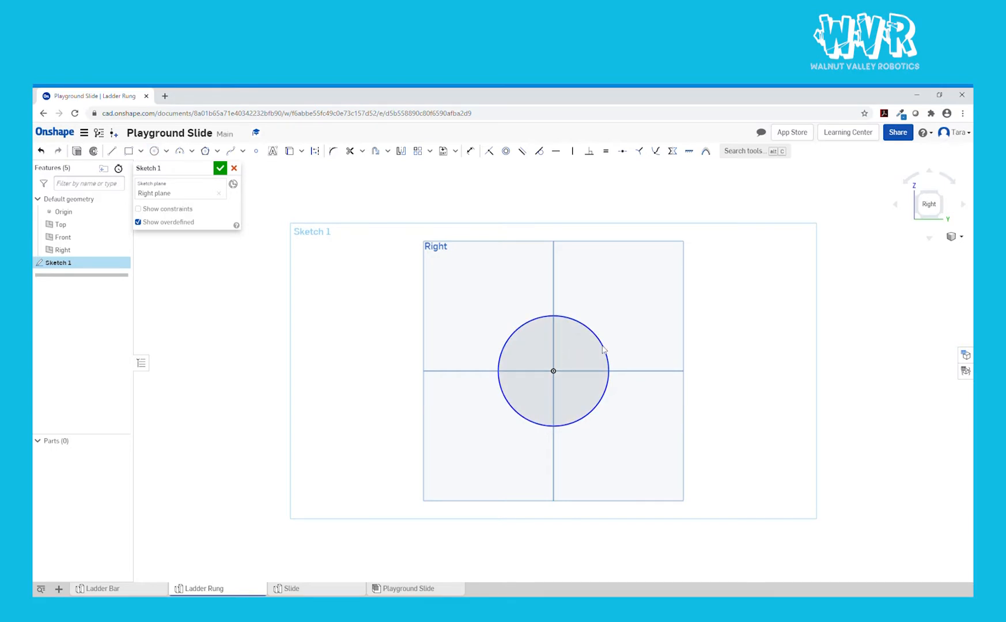
# Dimension the circle's diameter to 0.2 ft and finish the sketch
pyautogui.click(472, 152)
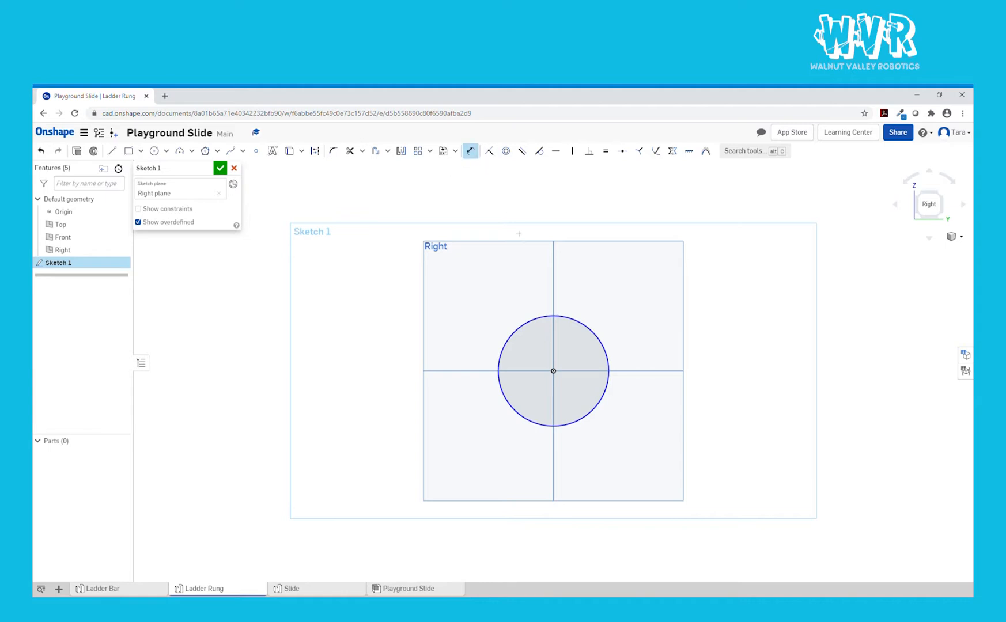
pyautogui.click(588, 327)
pyautogui.click(502, 296)
pyautogui.write('0.2')
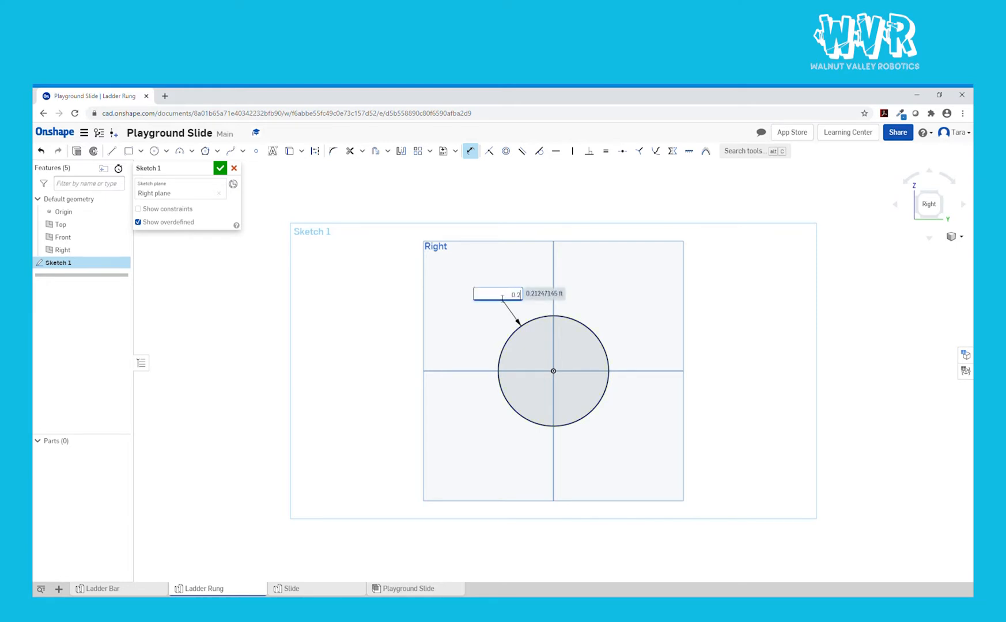
pyautogui.press('Return')
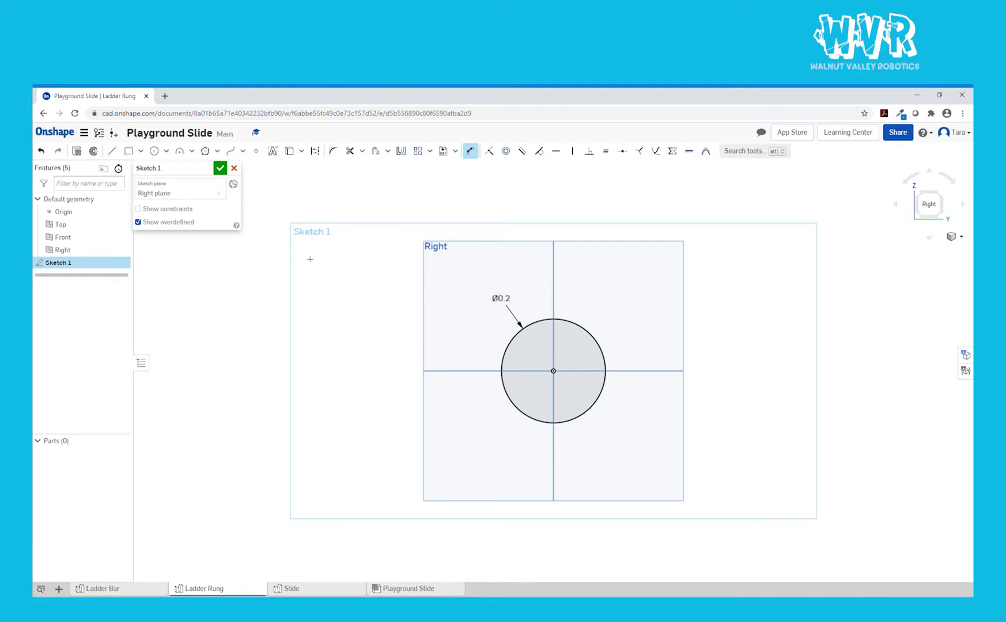
pyautogui.click(220, 168)
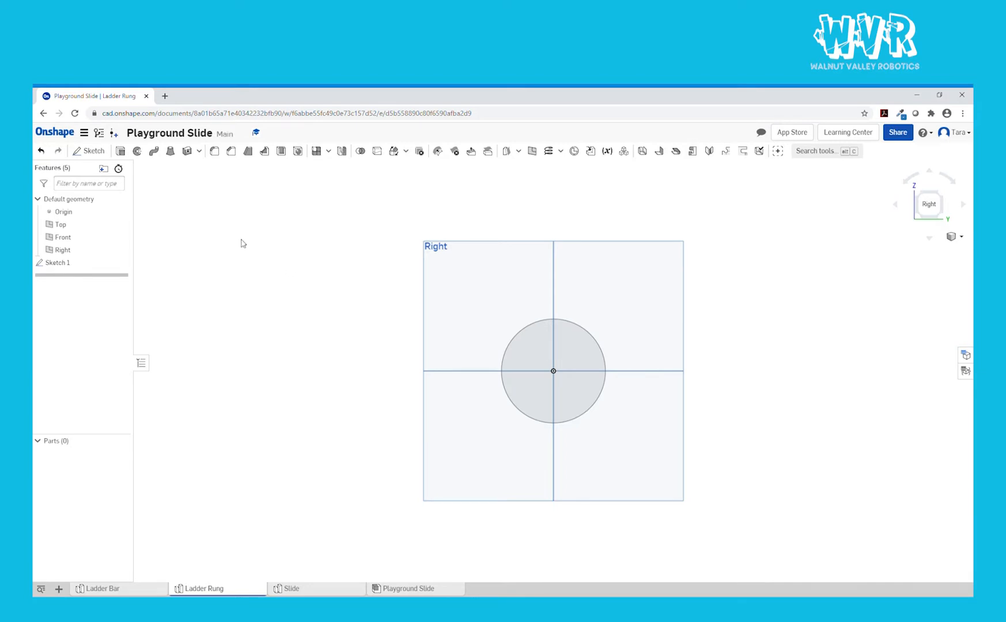
# Extrude the circular region as a new solid to a blind depth of 2.5 ft and show it in isometric view
pyautogui.click(122, 153)
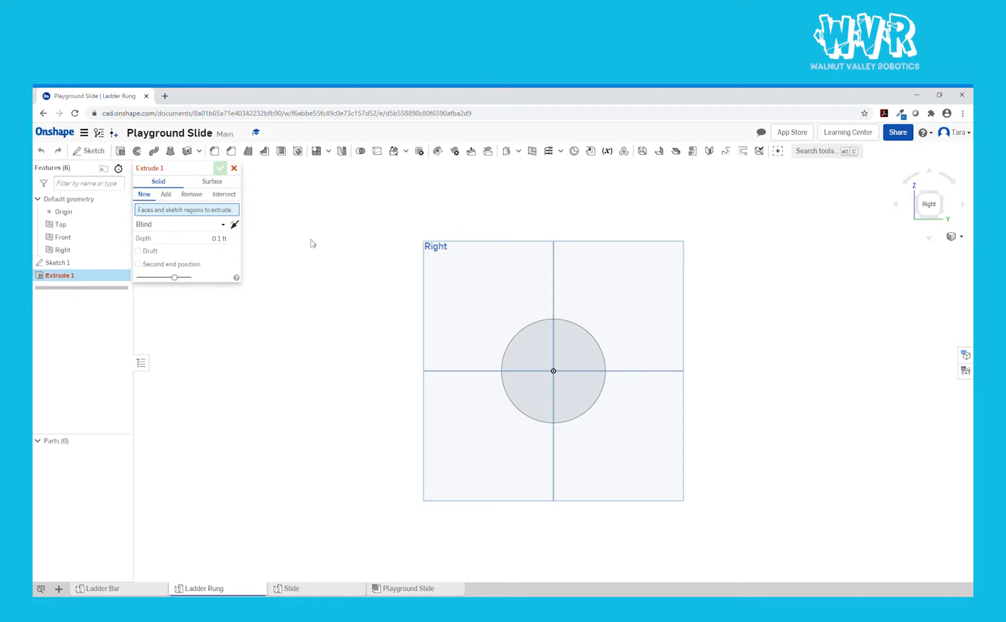
pyautogui.click(530, 366)
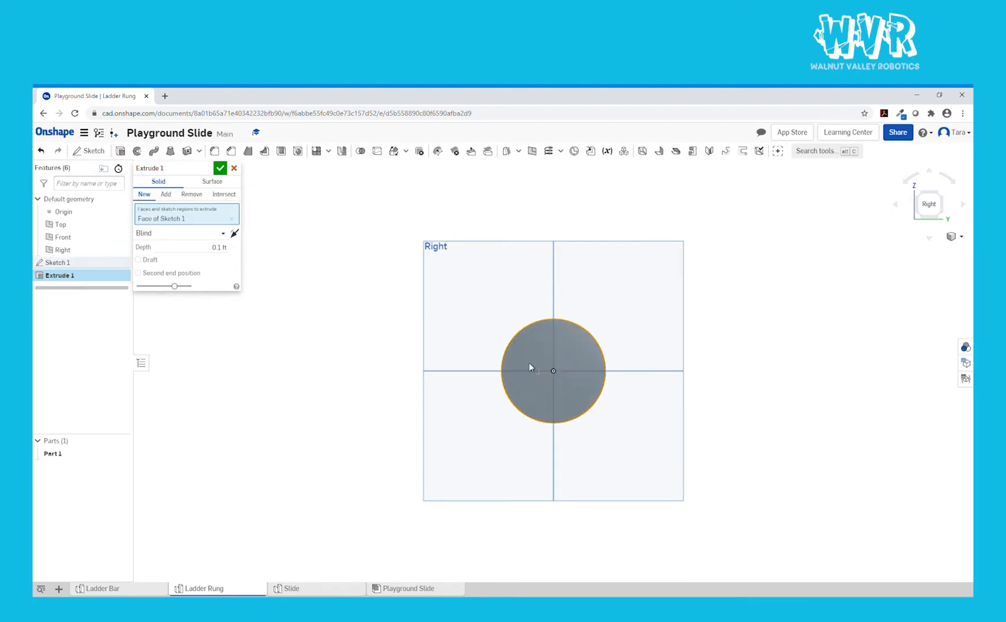
pyautogui.click(218, 248)
pyautogui.write('2.5')
pyautogui.press('Return')
pyautogui.click(220, 169)
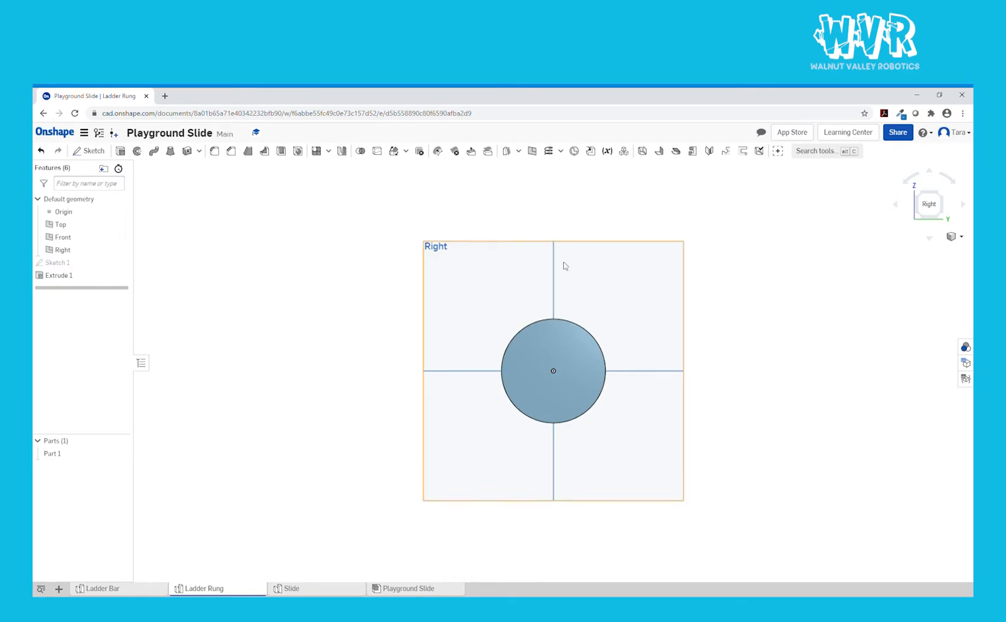
pyautogui.click(957, 238)
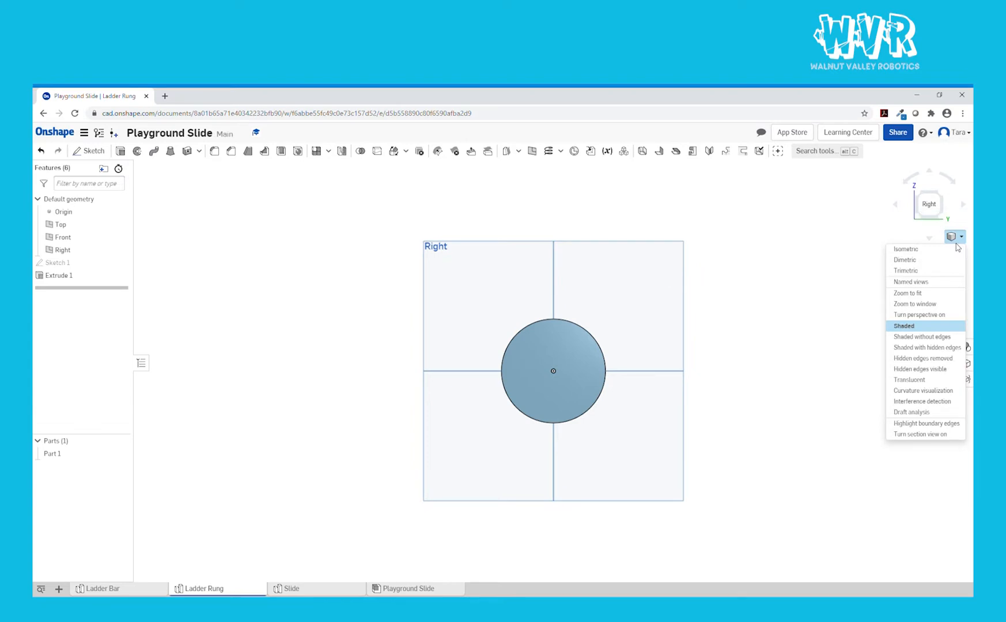
pyautogui.click(937, 252)
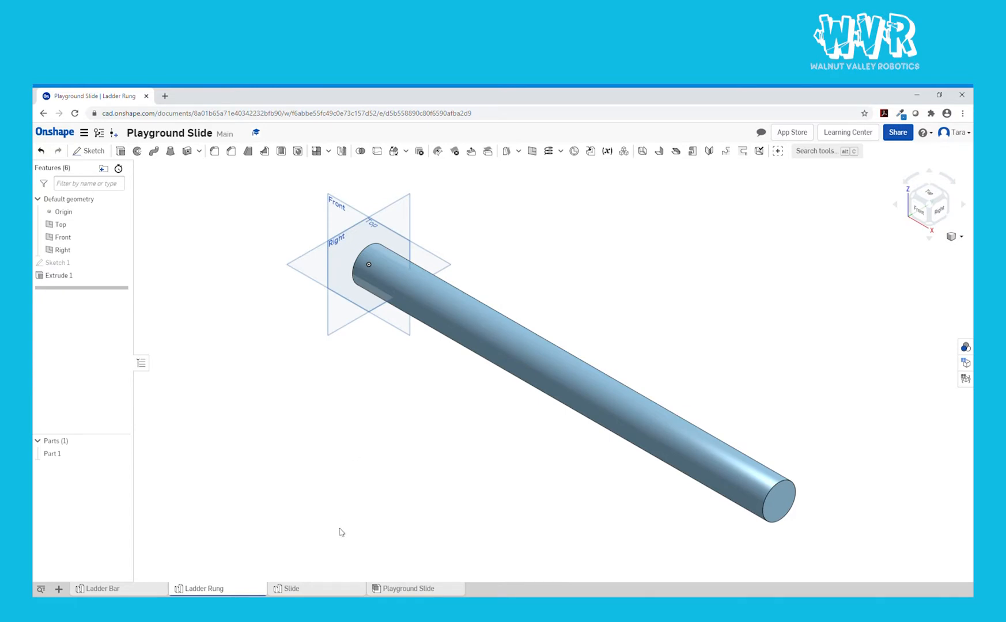
# Start a sketch on the Front plane of the Slide part studio, viewed normal to the sketch plane
pyautogui.click(317, 588)
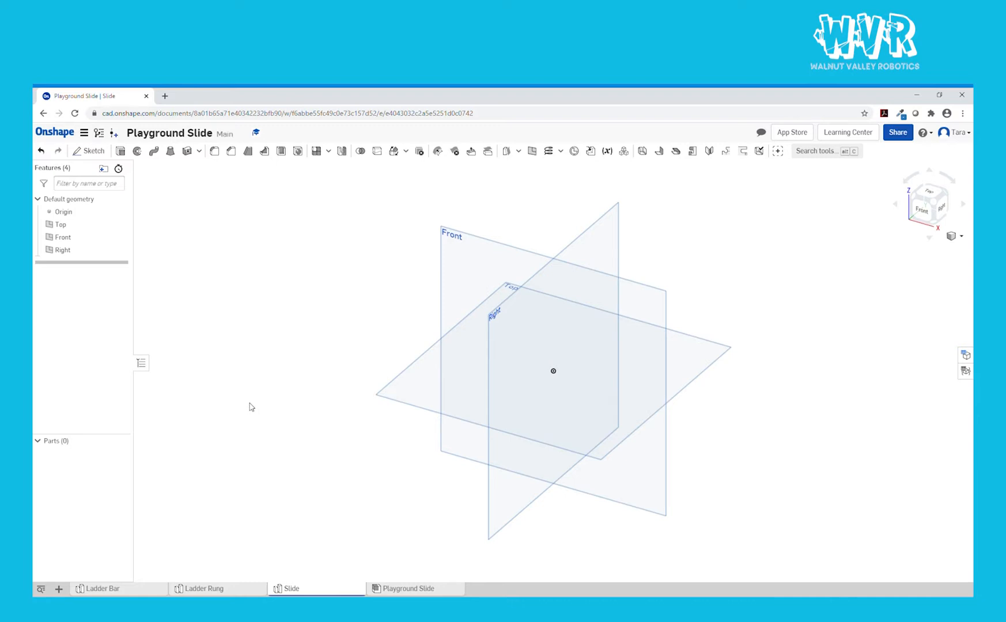
pyautogui.click(88, 151)
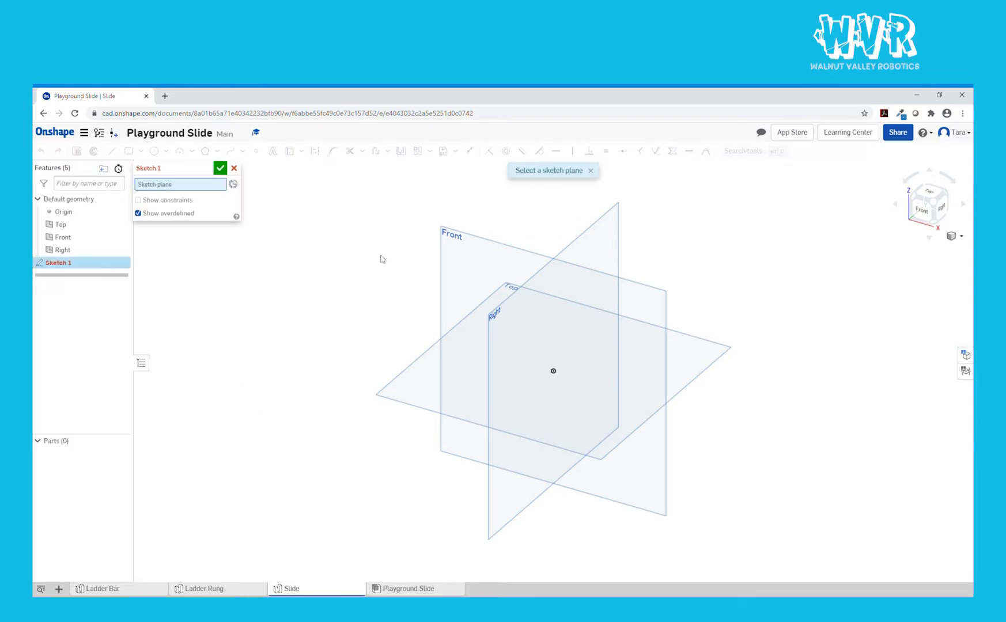
pyautogui.click(454, 269)
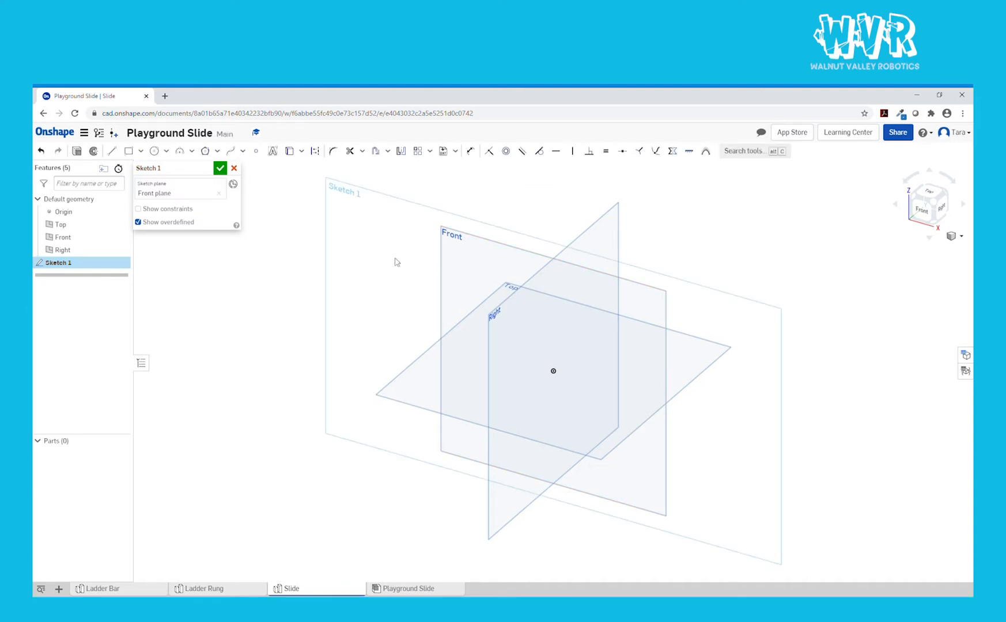
pyautogui.rightClick(375, 256)
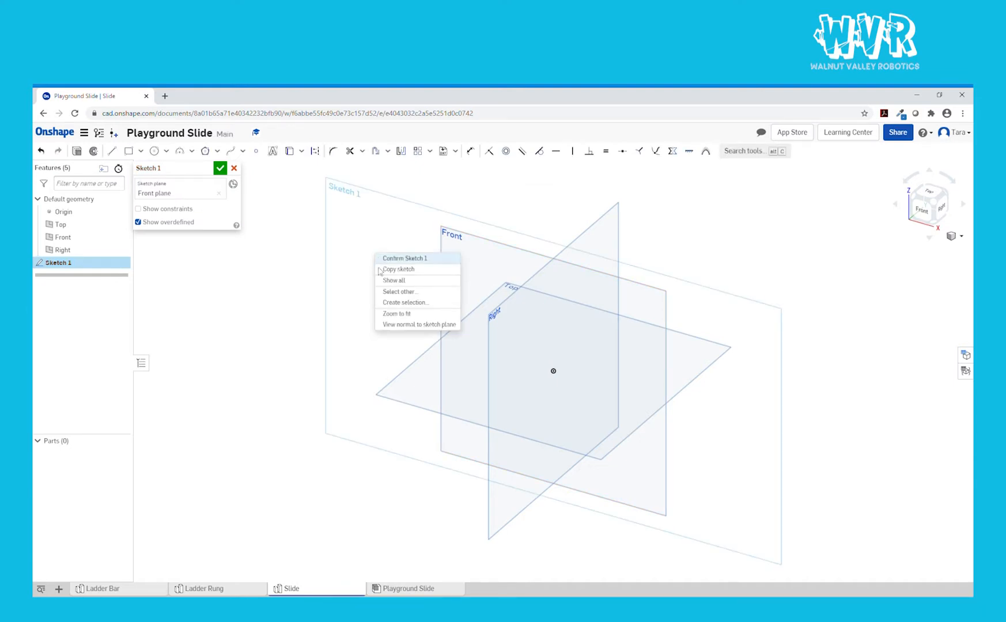
pyautogui.click(396, 327)
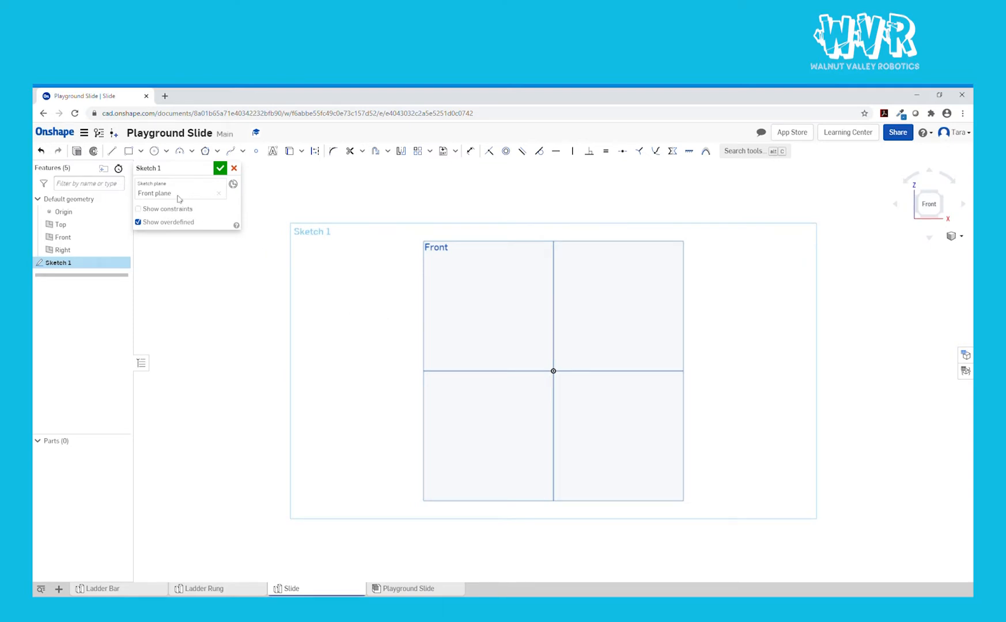
# Draw a center point rectangle about 0.338 ft wide and 0.151 ft high, centred on the origin
pyautogui.click(143, 153)
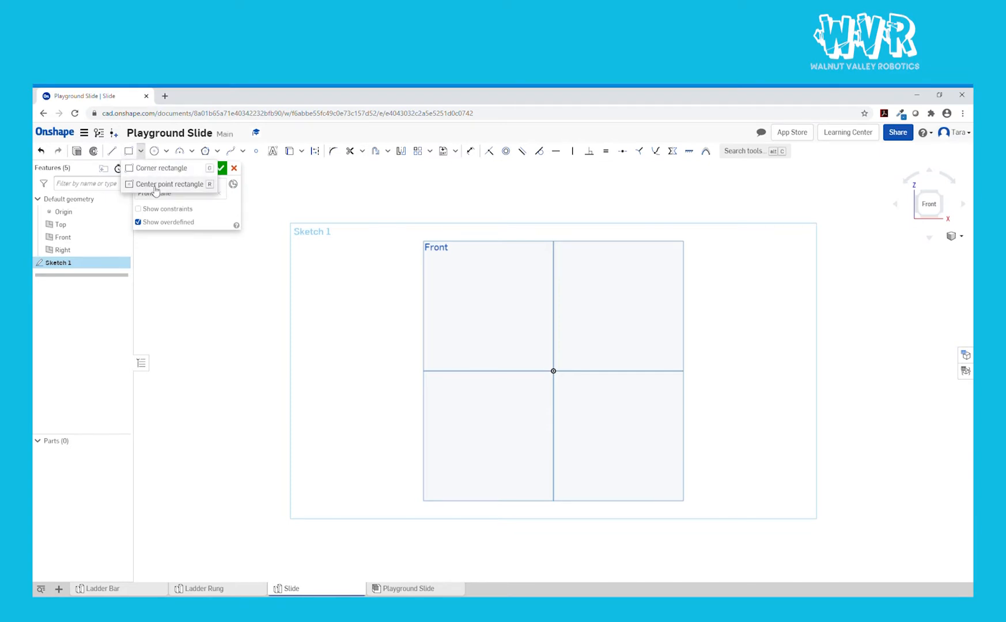
pyautogui.click(152, 184)
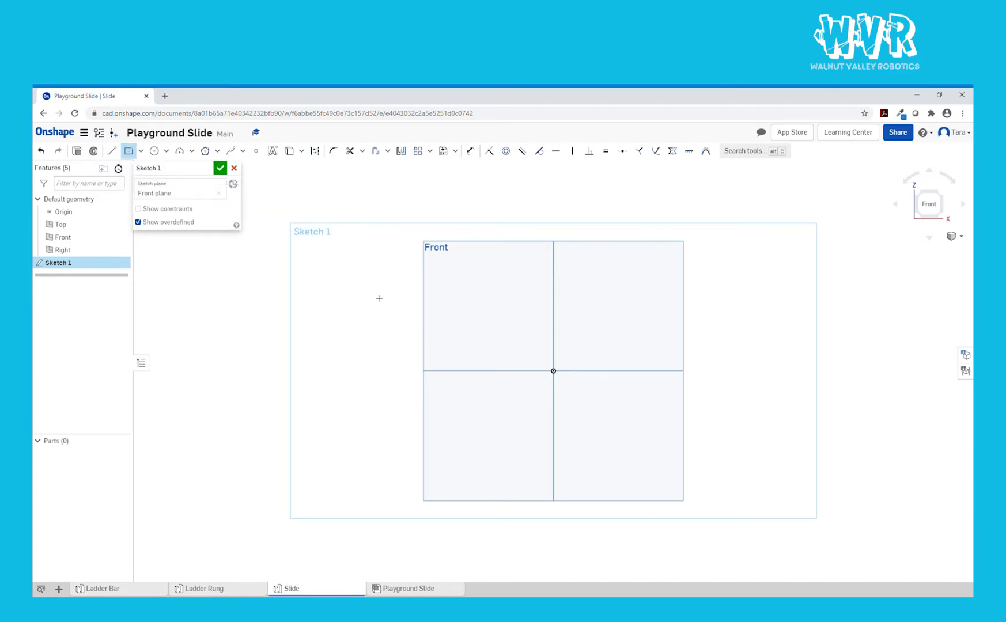
pyautogui.click(553, 371)
pyautogui.click(643, 333)
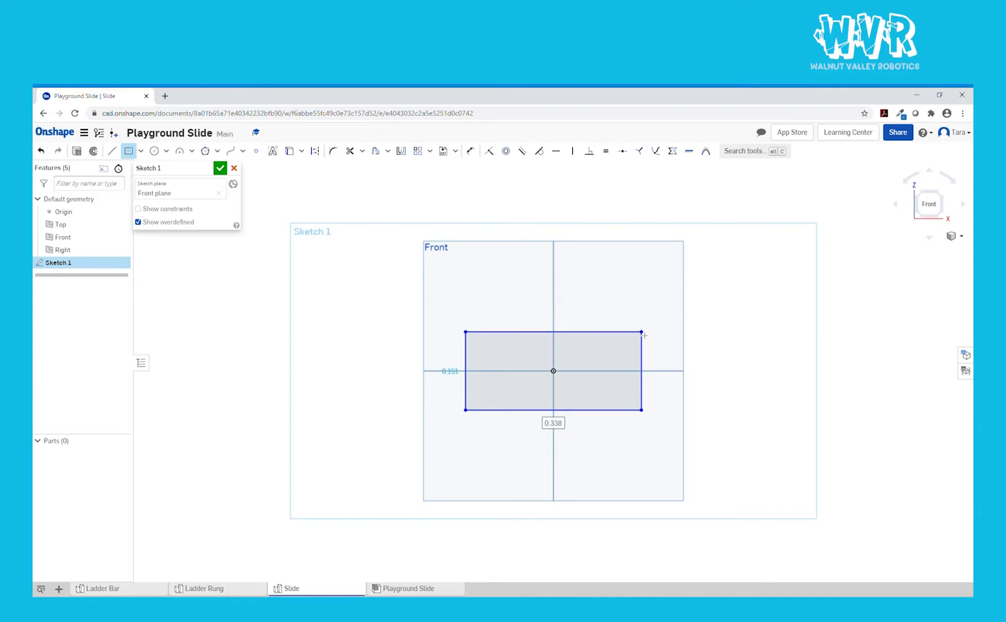
pyautogui.press('Escape')
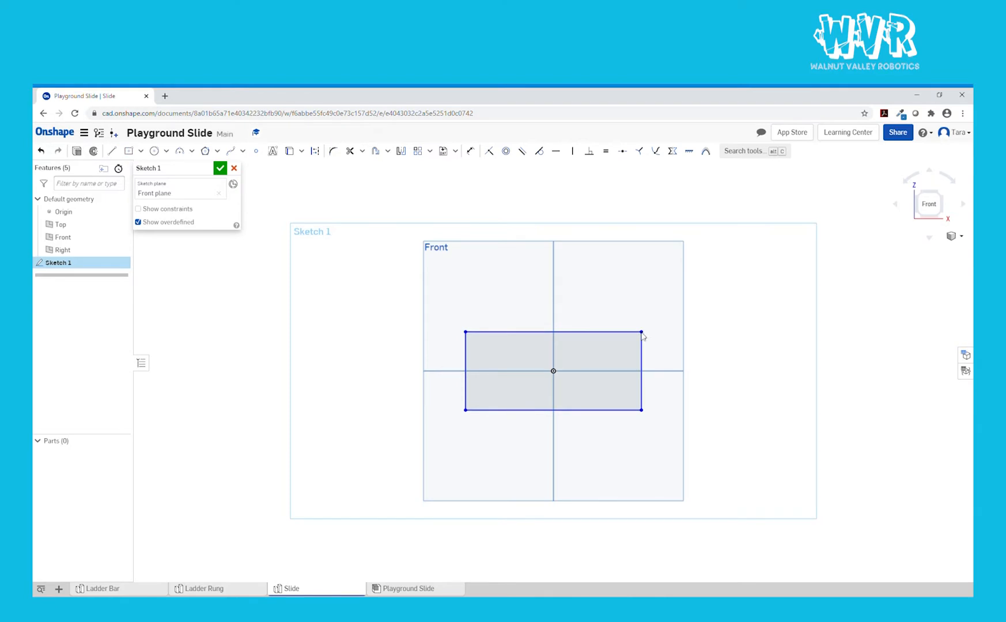
# Dimension the rectangle's bottom edge to a width of 2.9 ft
pyautogui.click(471, 151)
pyautogui.click(567, 413)
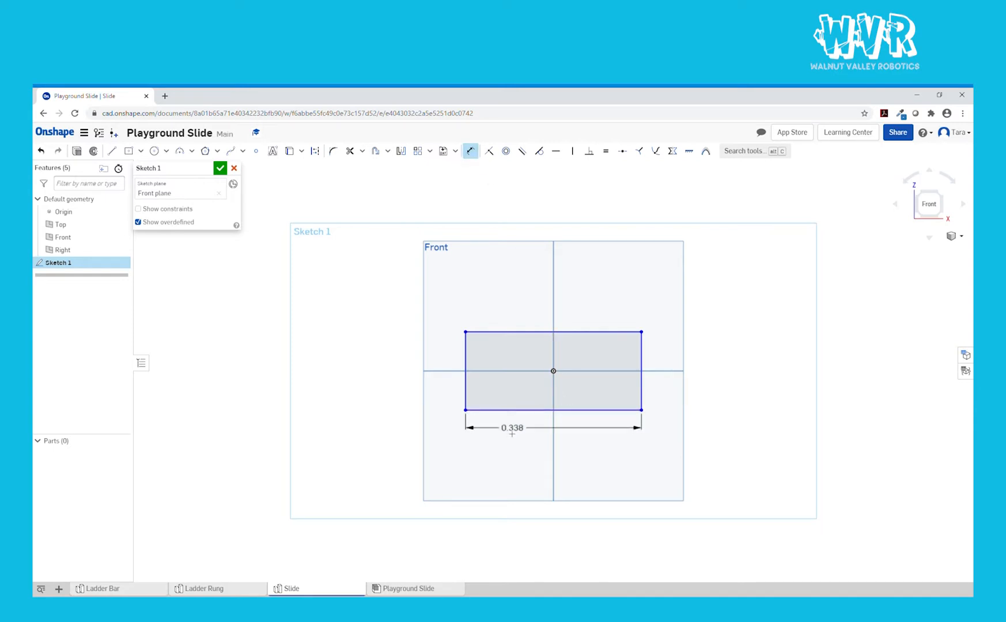
pyautogui.click(513, 436)
pyautogui.write('1.5')
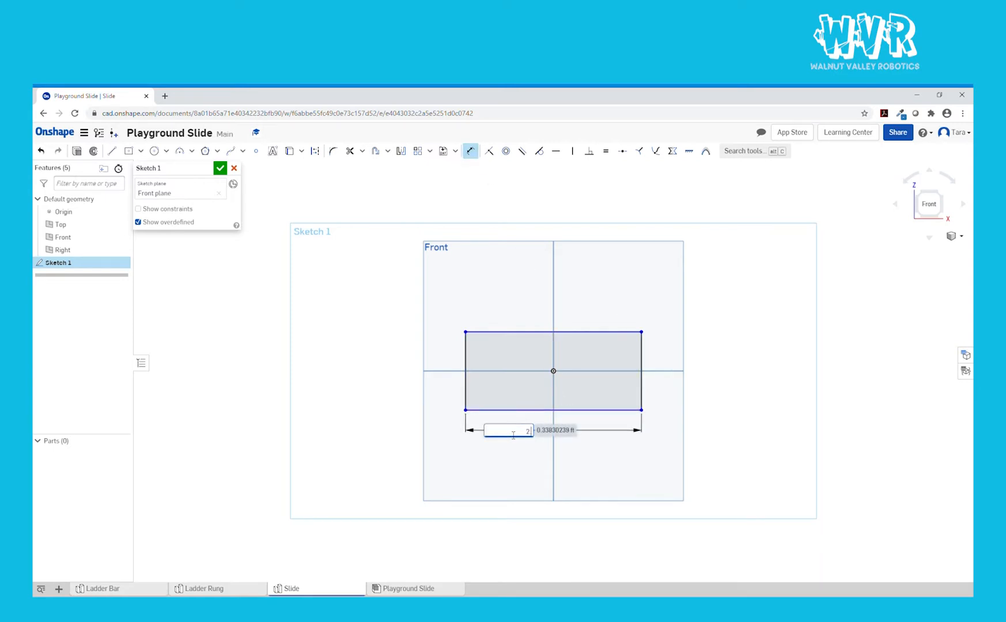
pyautogui.press('Return')
# Dimension the rectangle's left edge to a height of 0.8 ft
pyautogui.scroll(-5, 510, 431)
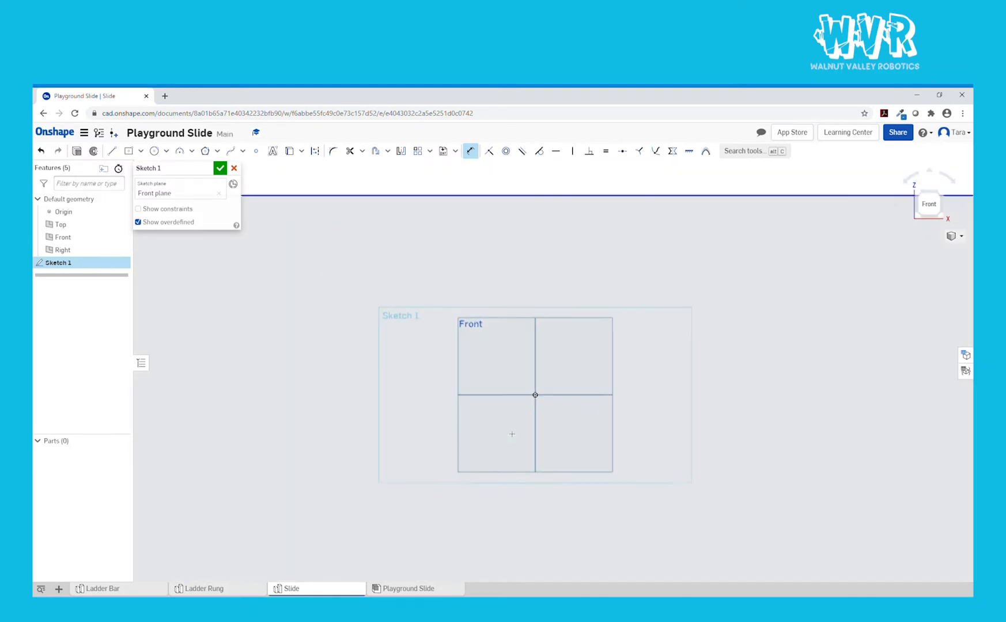
pyautogui.click(258, 455)
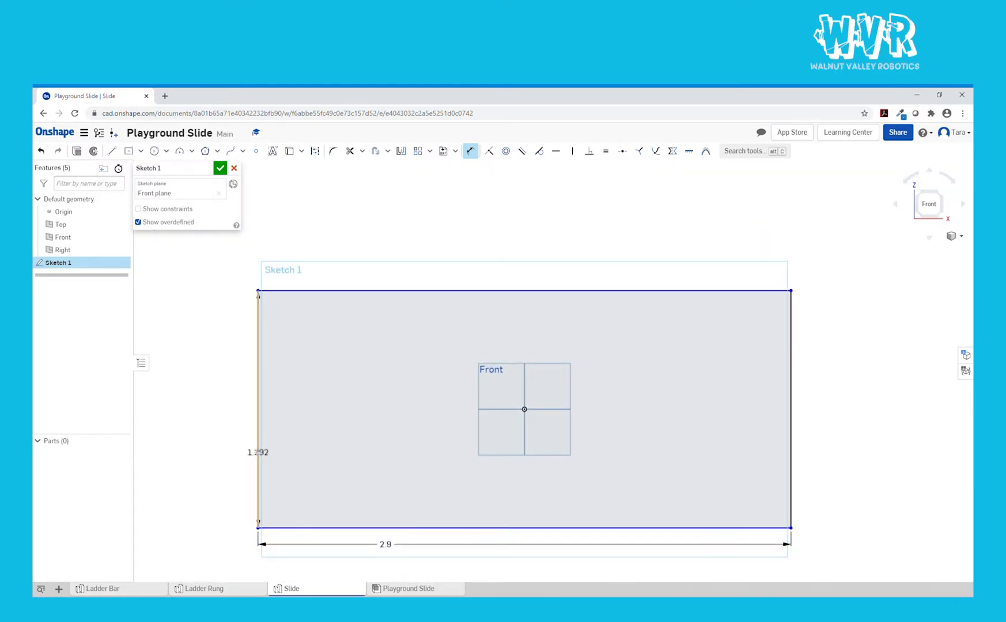
pyautogui.click(237, 412)
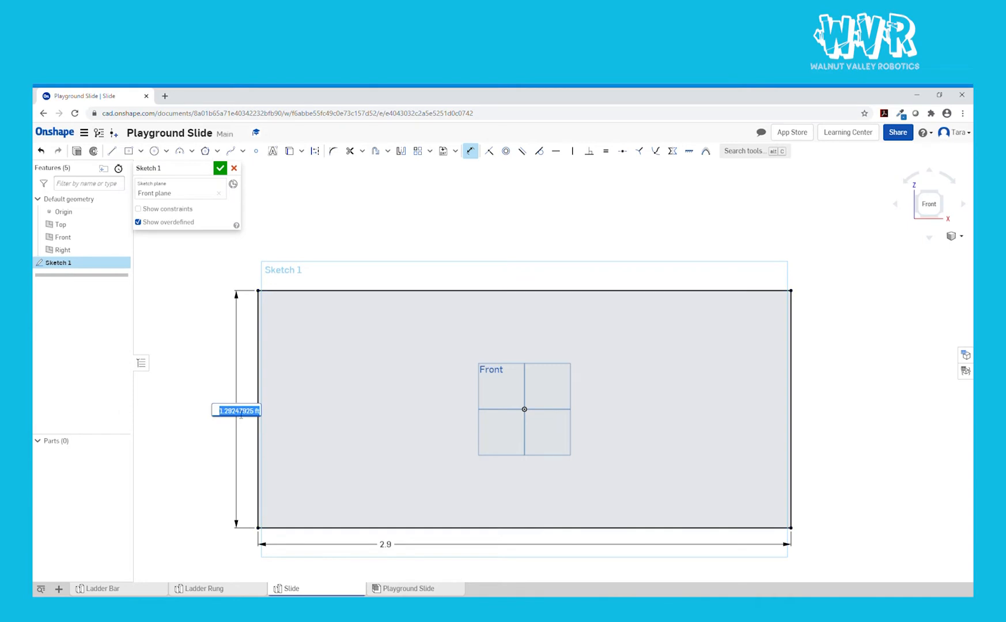
pyautogui.write('0.8')
pyautogui.press('Return')
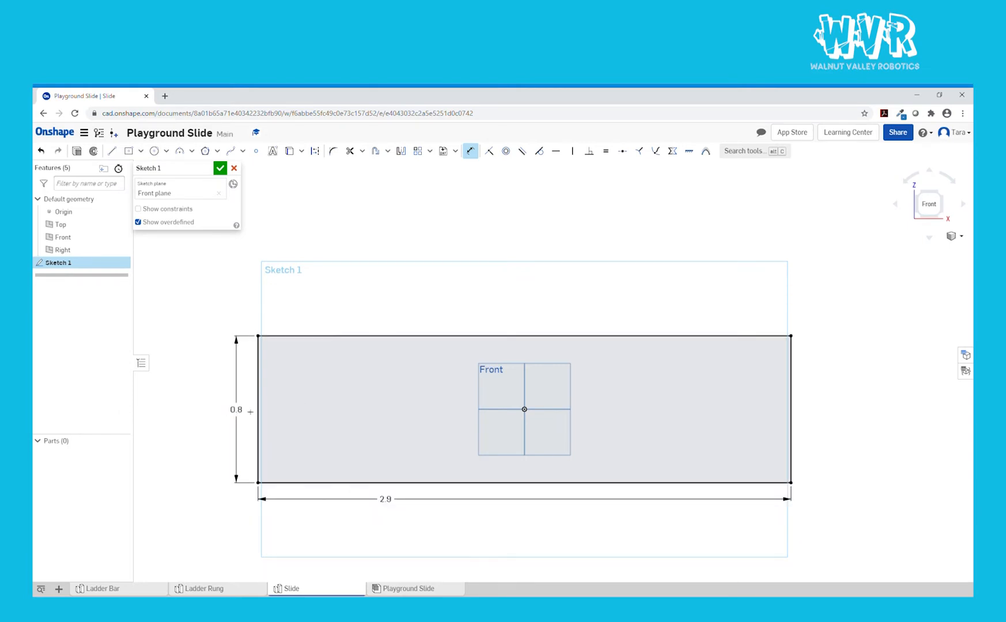
pyautogui.press('Escape')
# Draw a smaller corner rectangle inside the 2.9 ft wide rectangle, clear of all its edges
pyautogui.click(141, 152)
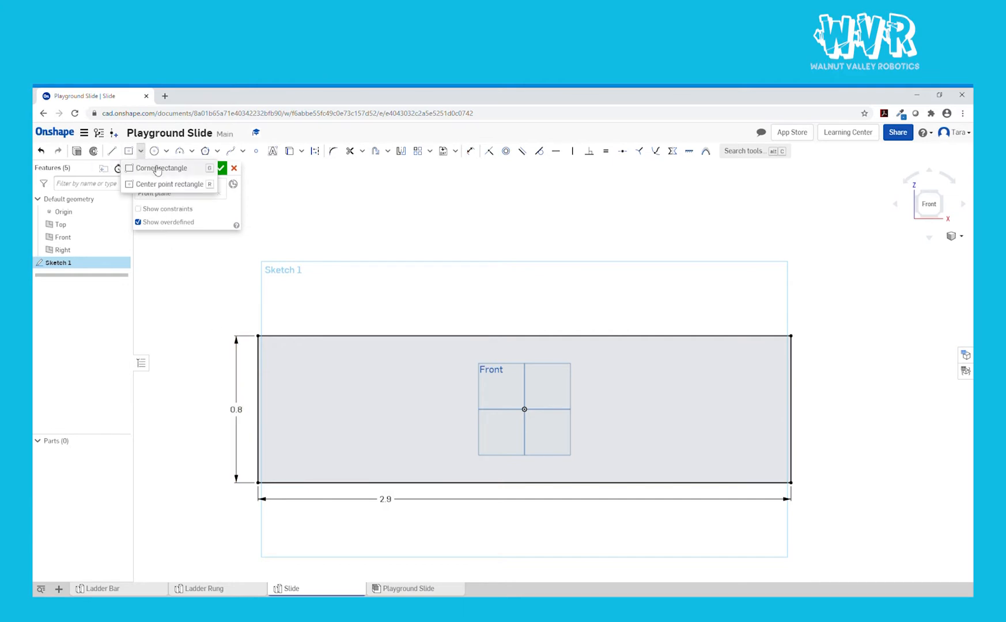
pyautogui.click(156, 168)
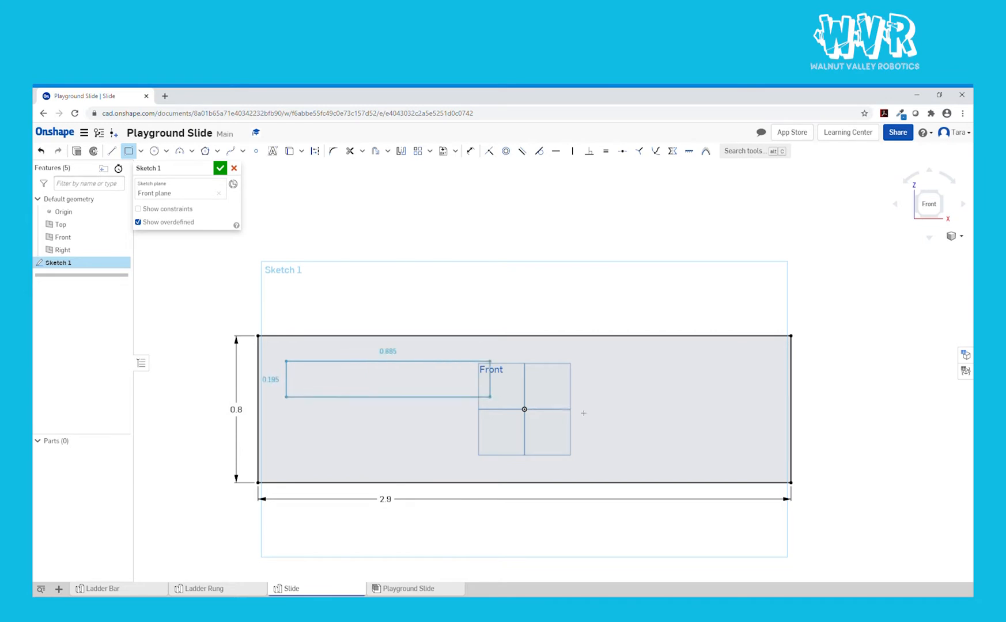
pyautogui.click(747, 440)
pyautogui.press('Escape')
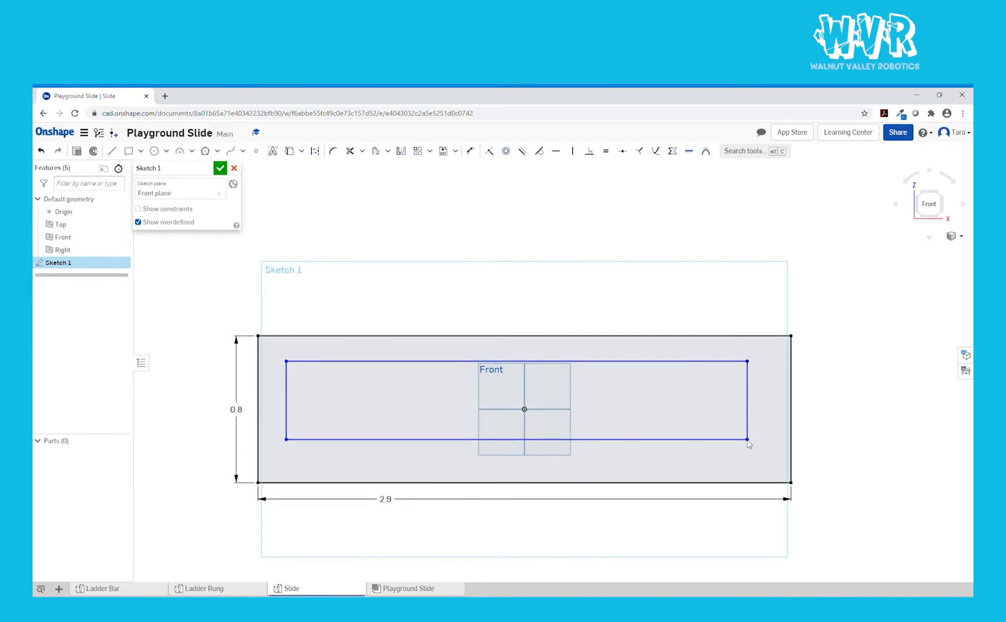
# Dimension the second rectangle to 2 ft wide and 0.8 ft high
pyautogui.click(471, 151)
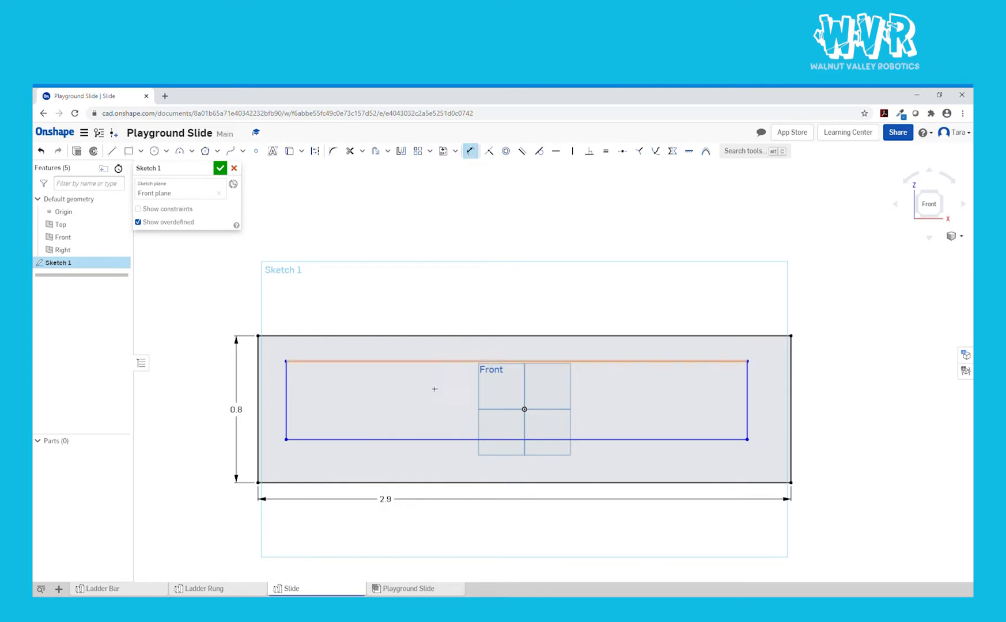
pyautogui.click(407, 439)
pyautogui.click(408, 463)
pyautogui.write('2')
pyautogui.press('Return')
pyautogui.click(287, 406)
pyautogui.click(275, 408)
pyautogui.write('0.8')
pyautogui.press('Return')
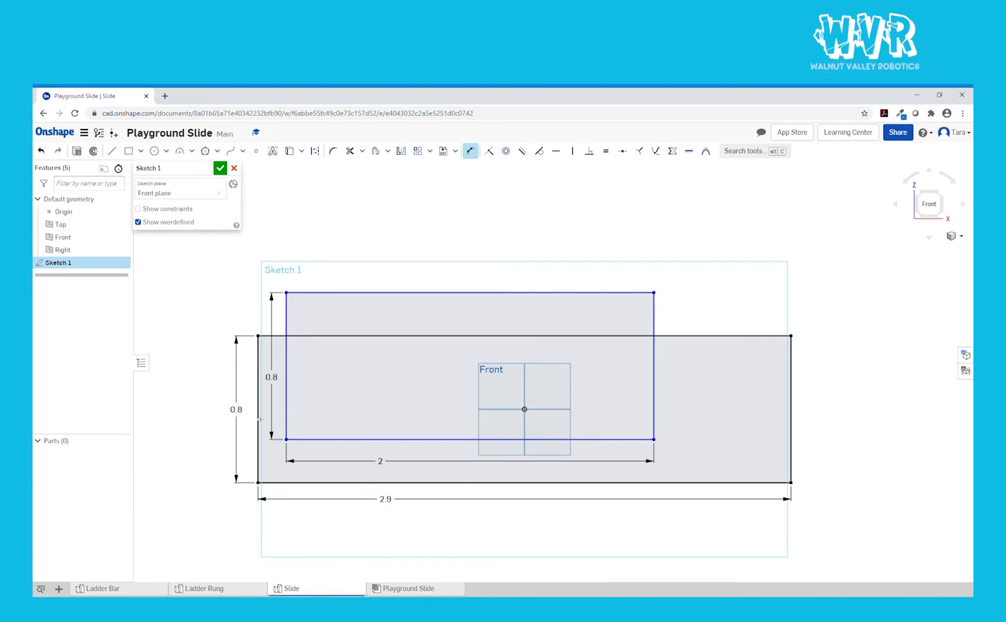
# Dimension the horizontal offset between the left edges of the two rectangles to 0.45 ft
pyautogui.click(287, 417)
pyautogui.click(289, 417)
pyautogui.click(216, 459)
pyautogui.write('0.45')
pyautogui.press('Return')
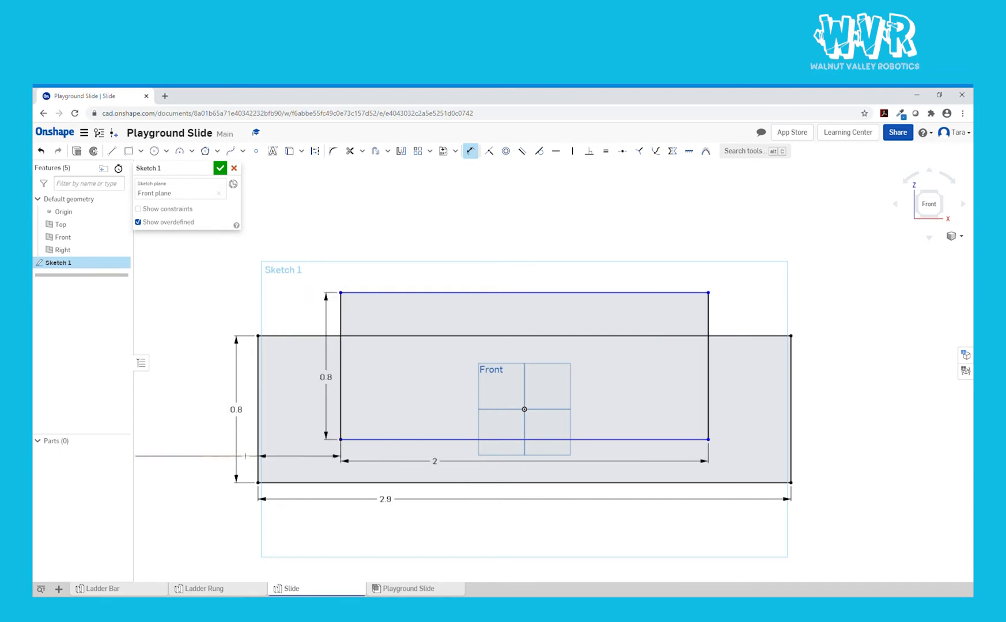
# Dimension the vertical offset between the bottom edges of the two rectangles to 0.4 ft
pyautogui.scroll(-3, 277, 447)
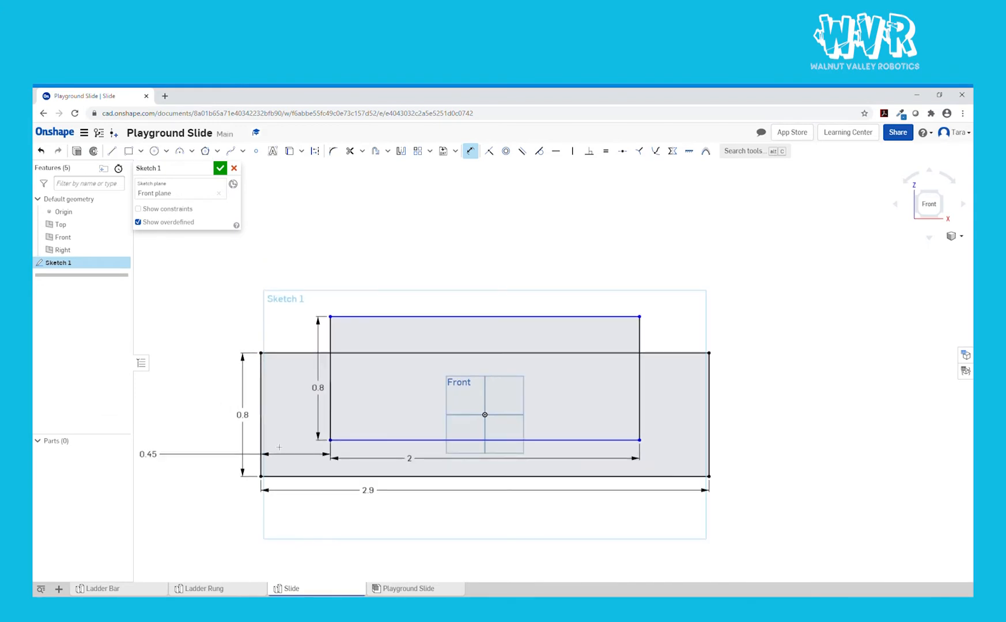
pyautogui.click(342, 441)
pyautogui.click(404, 472)
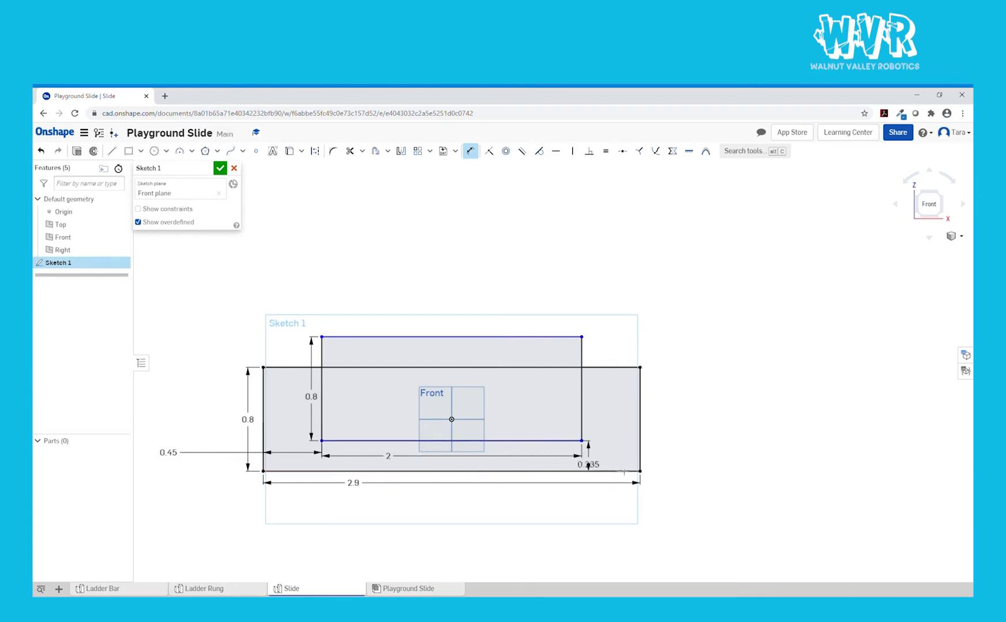
pyautogui.click(669, 459)
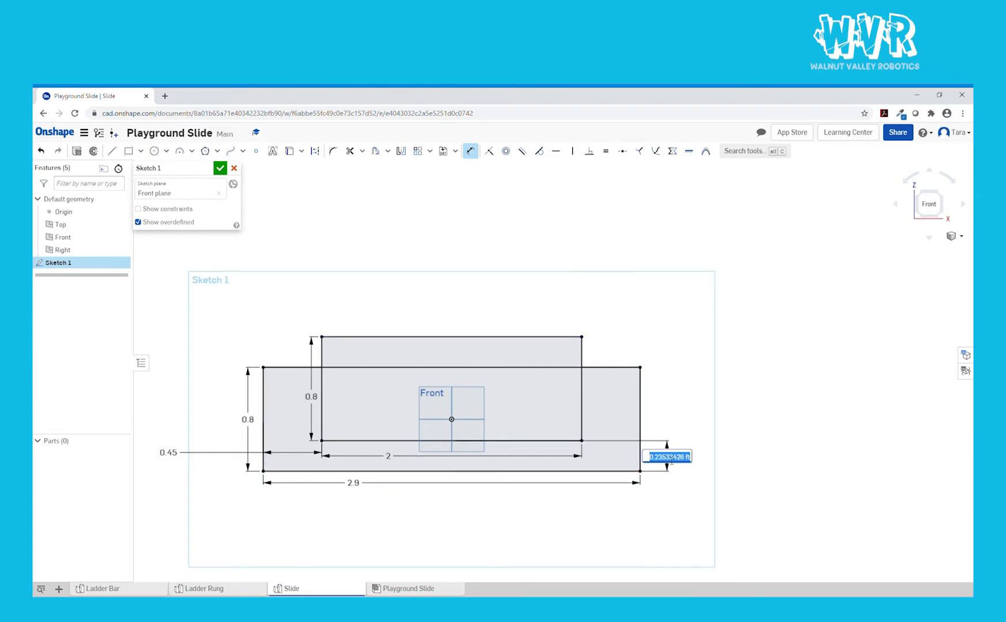
pyautogui.write('0.4')
pyautogui.press('Return')
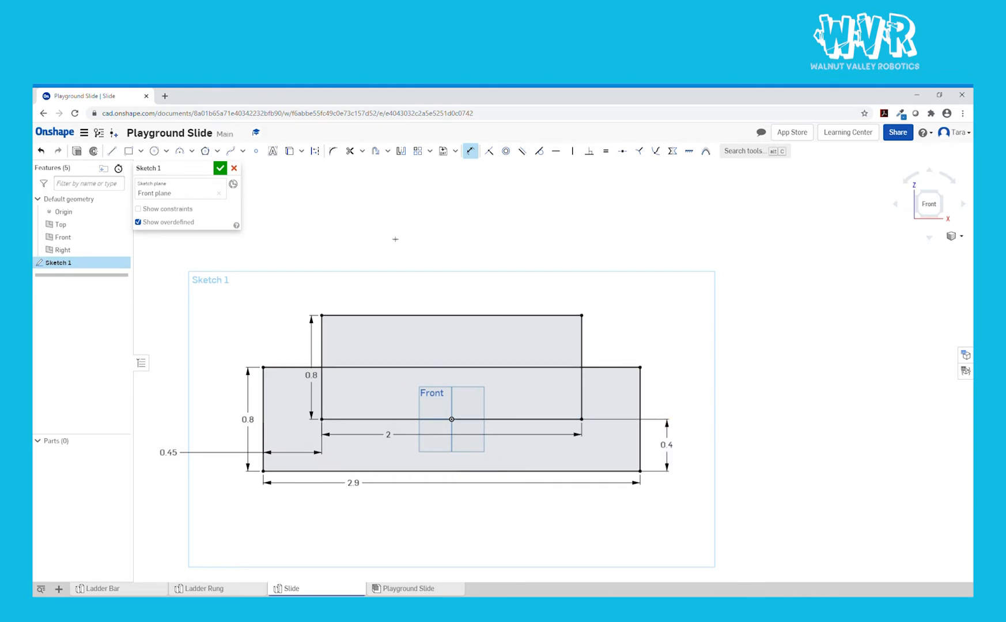
# Trim the overlapping rectangles to a U-shaped channel profile open at the top, and finish the sketch
pyautogui.click(352, 152)
pyautogui.click(351, 316)
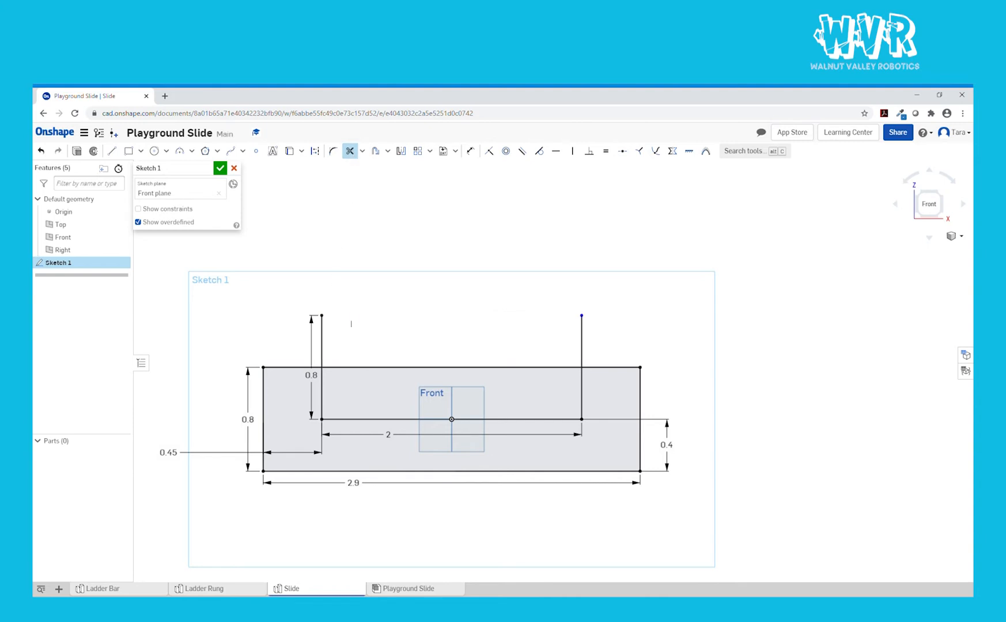
pyautogui.click(322, 340)
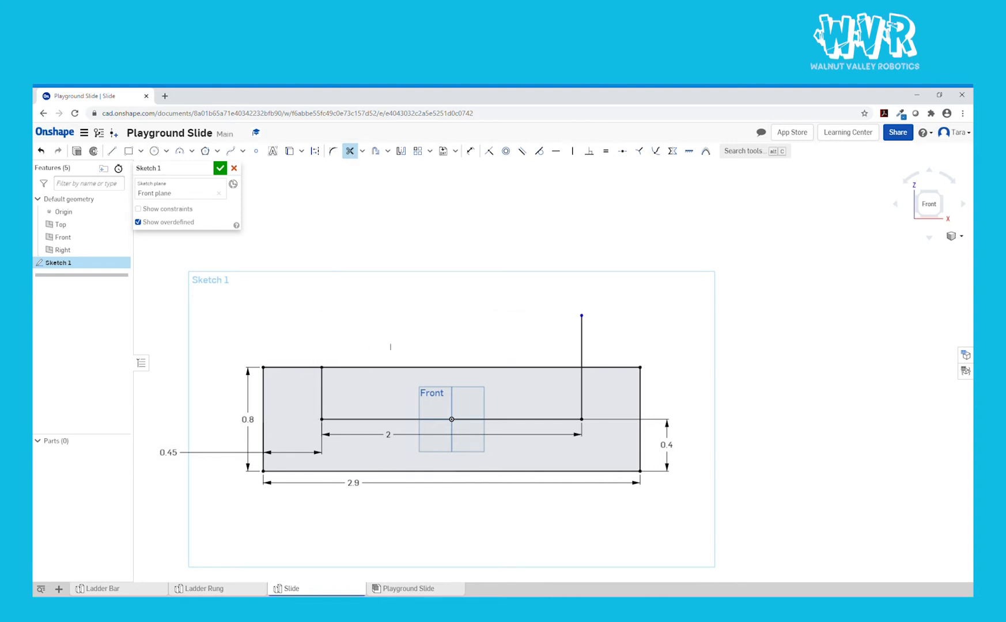
pyautogui.click(583, 343)
pyautogui.click(537, 367)
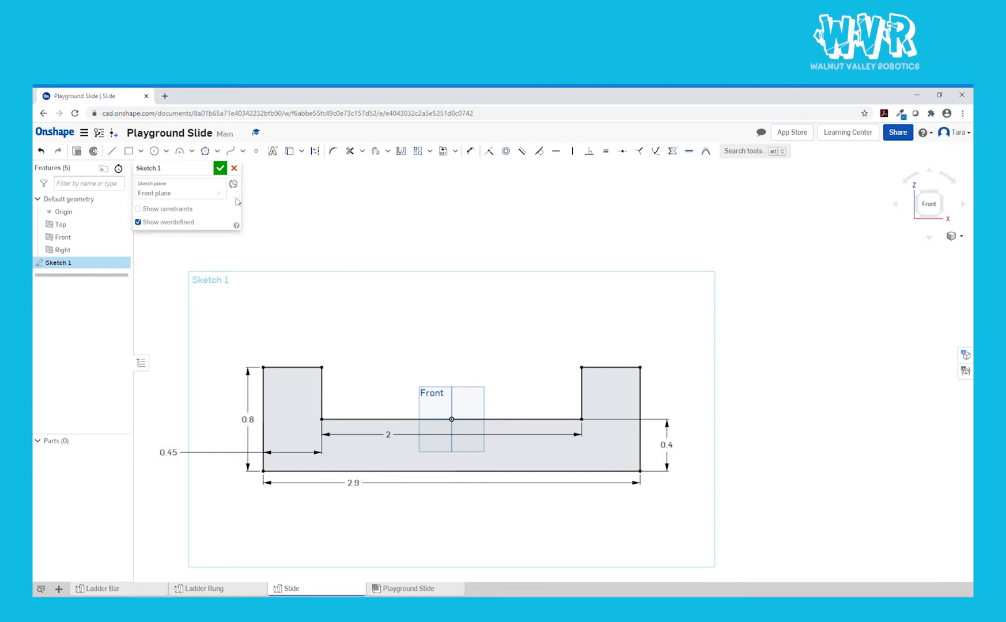
pyautogui.click(220, 169)
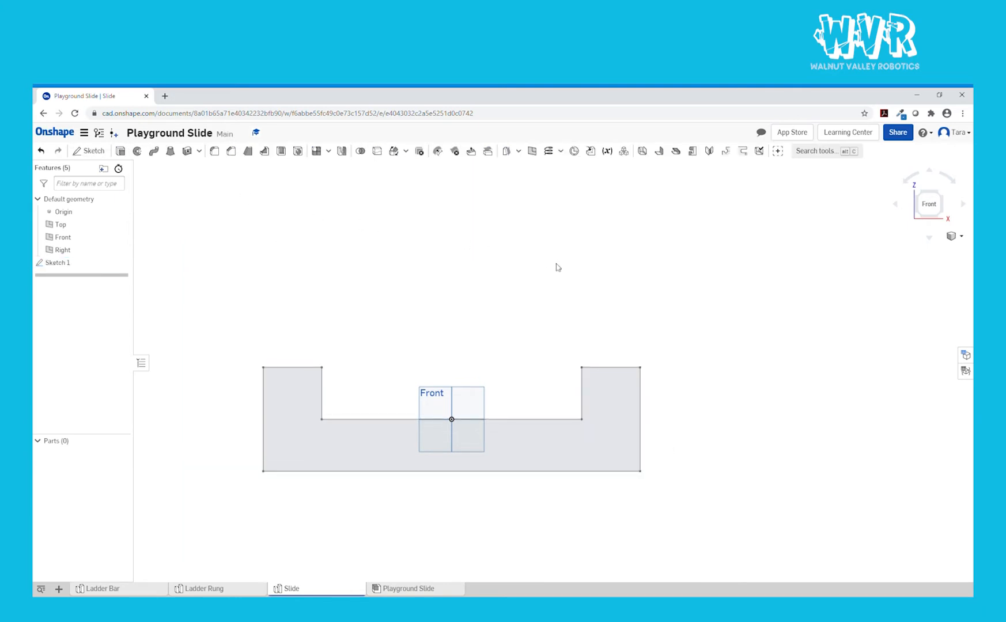
# Start a new sketch on the Right plane and view it normal to the sketch plane
pyautogui.click(958, 236)
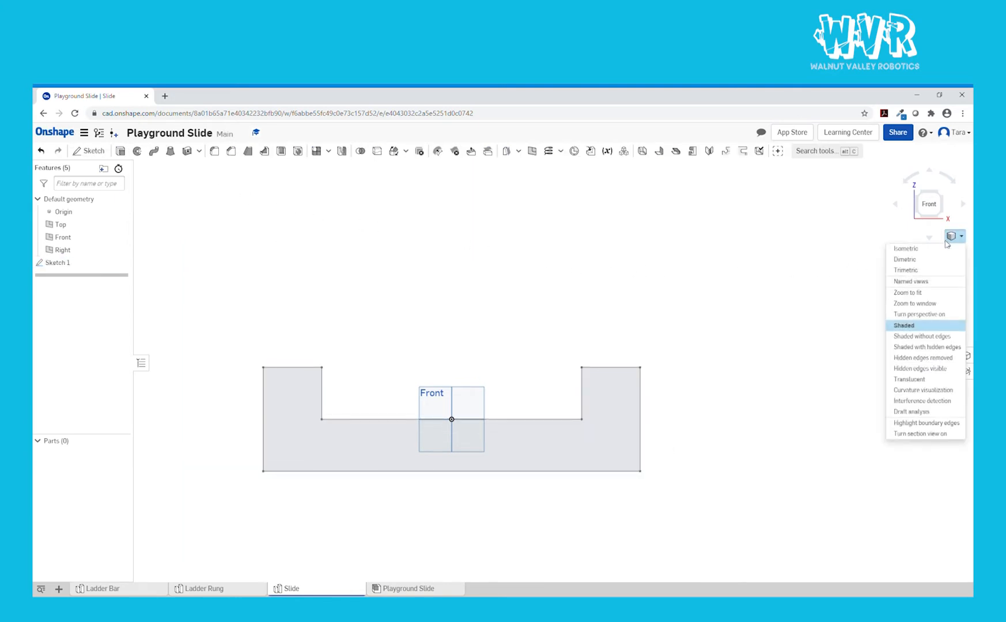
pyautogui.click(929, 252)
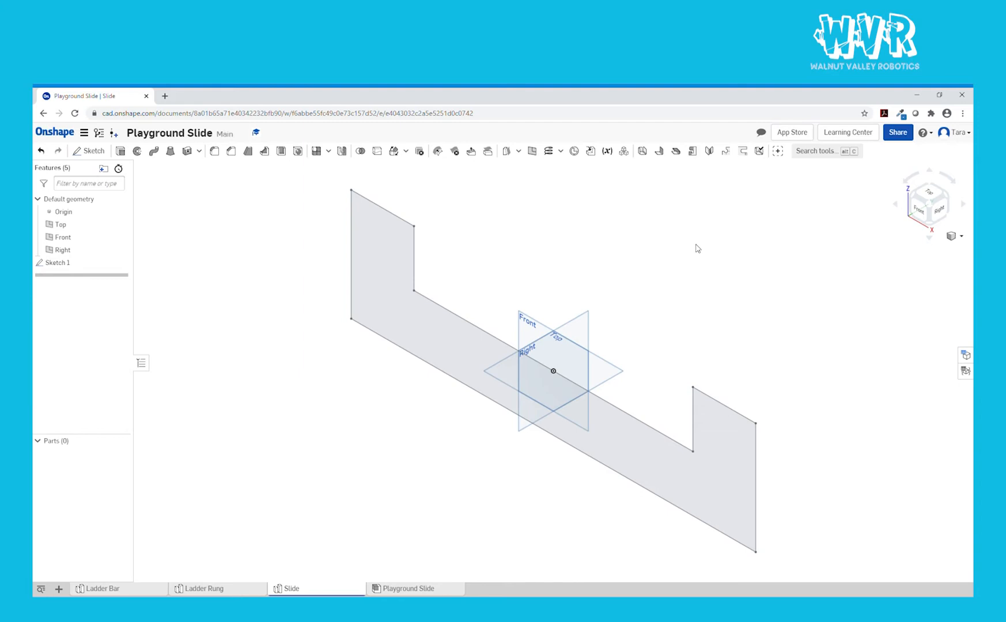
pyautogui.click(89, 152)
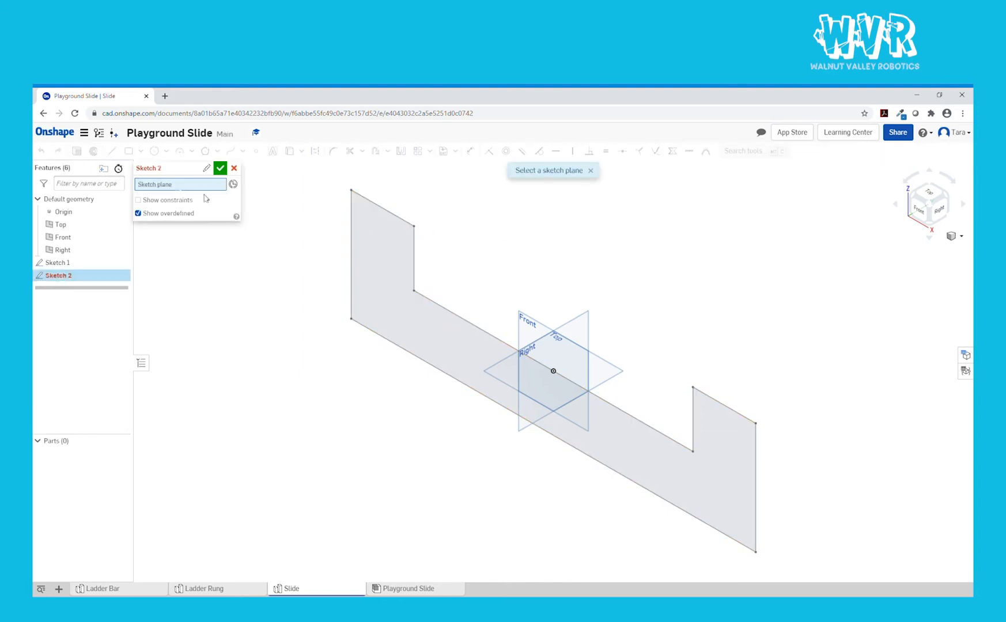
pyautogui.click(582, 333)
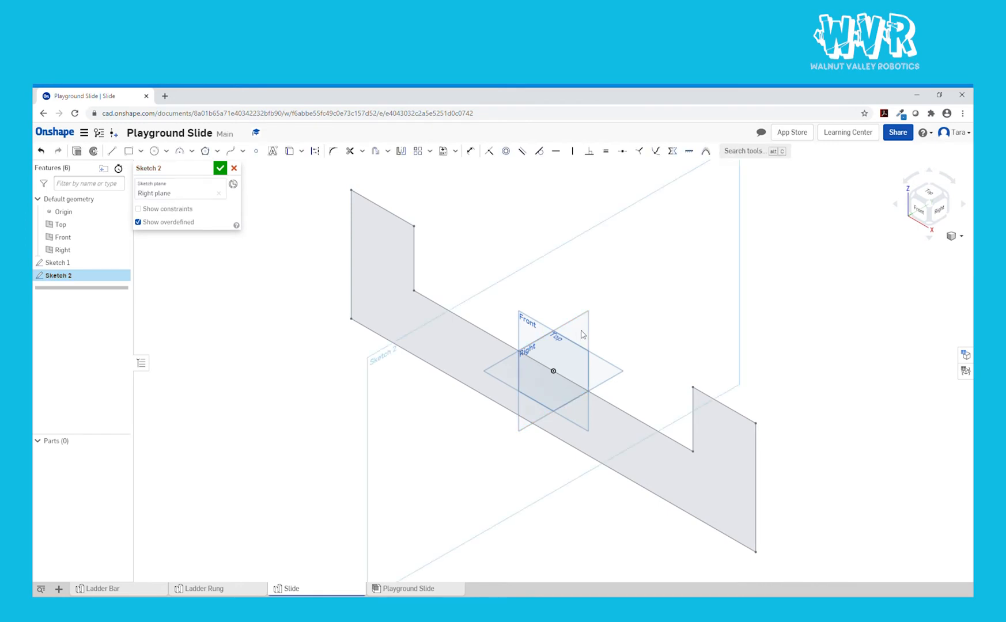
pyautogui.rightClick(616, 317)
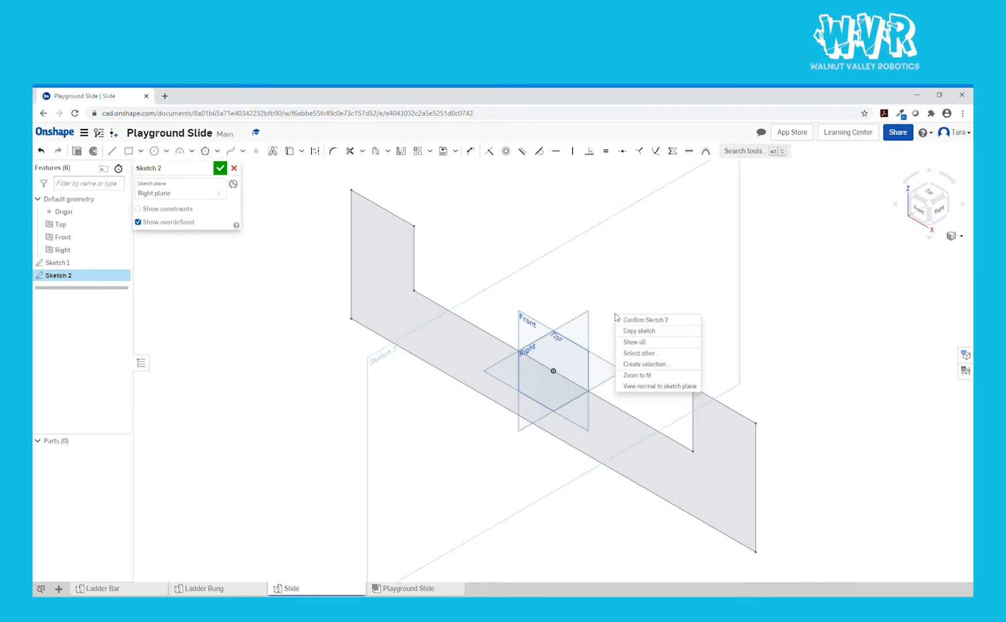
pyautogui.click(638, 389)
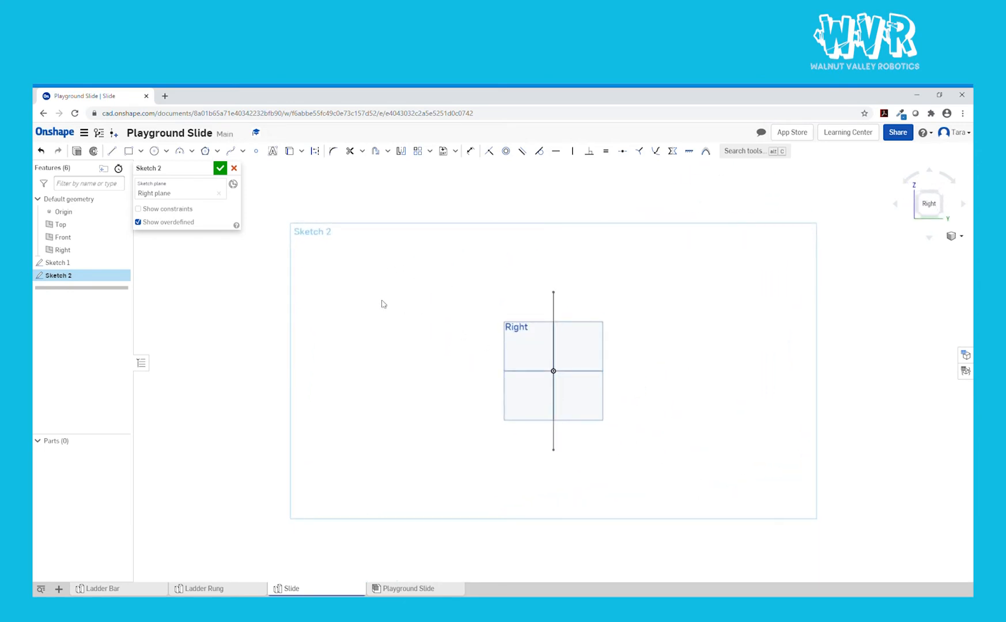
# Draw three connected lines from the origin: horizontal about 0.35 ft, sloping down about 0.77 ft, and horizontal about 0.44 ft
pyautogui.click(113, 151)
pyautogui.click(554, 372)
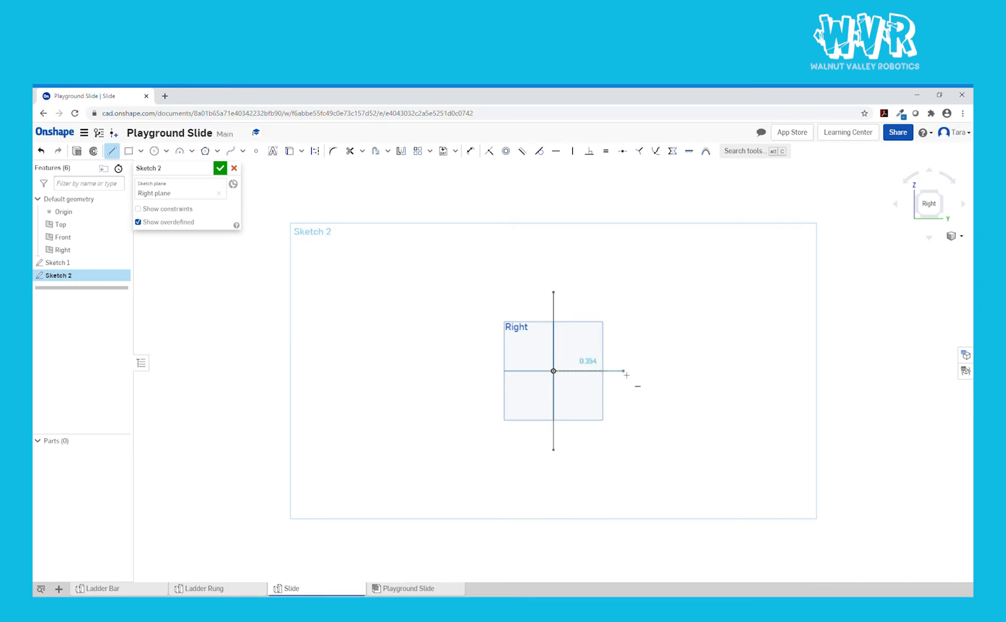
pyautogui.click(625, 372)
pyautogui.click(744, 464)
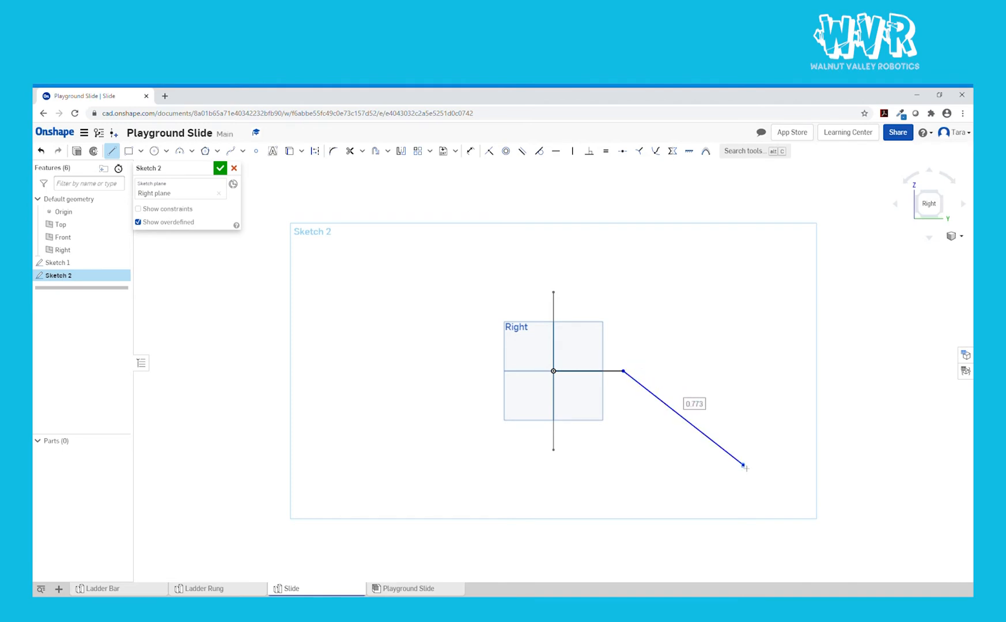
pyautogui.click(833, 472)
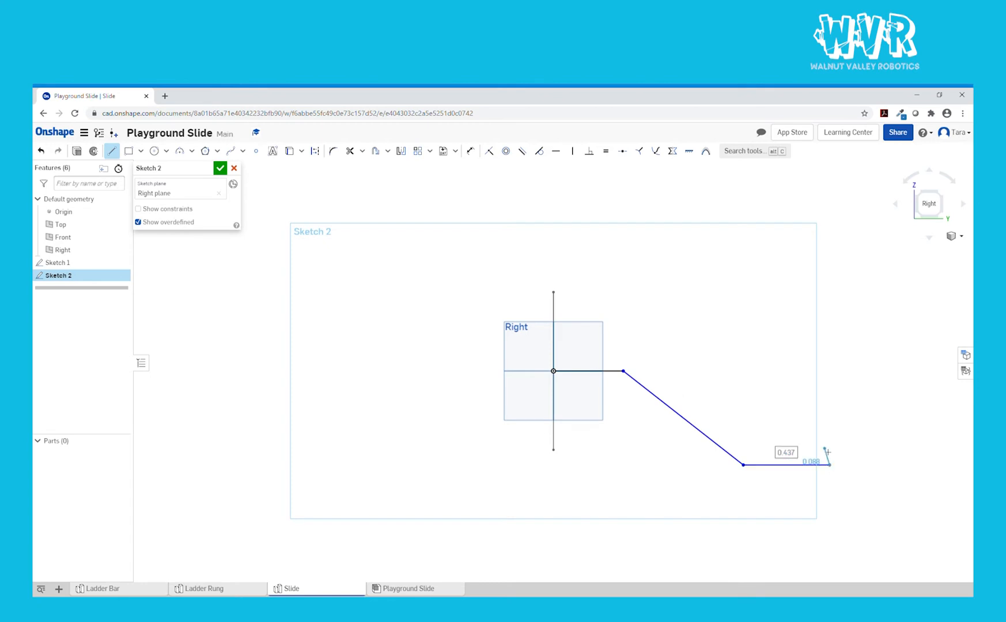
pyautogui.press('Escape')
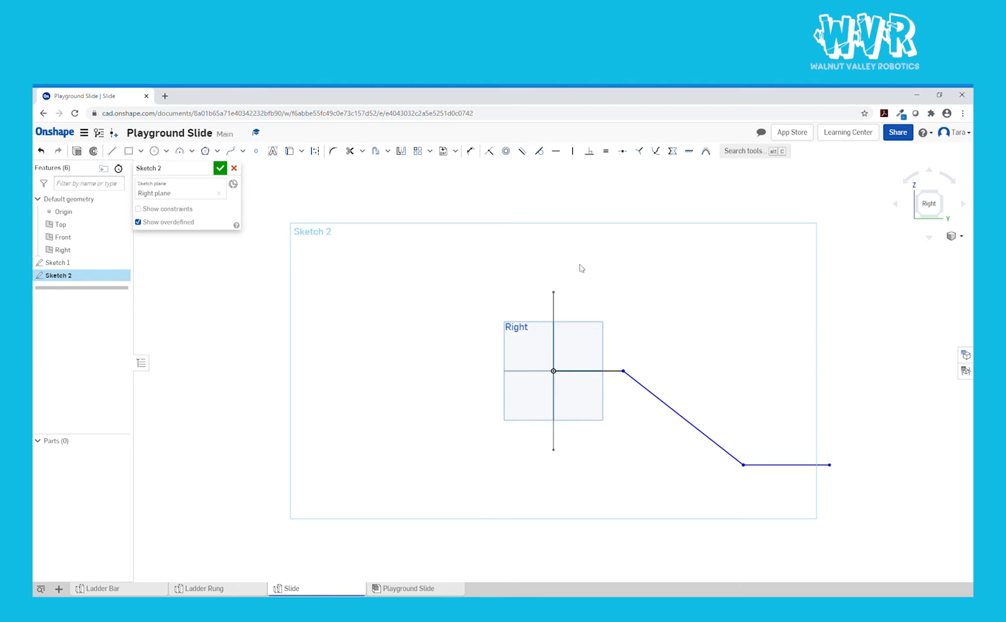
# Dimension the upper horizontal line starting at the origin to 1.5 ft
pyautogui.click(470, 151)
pyautogui.click(594, 371)
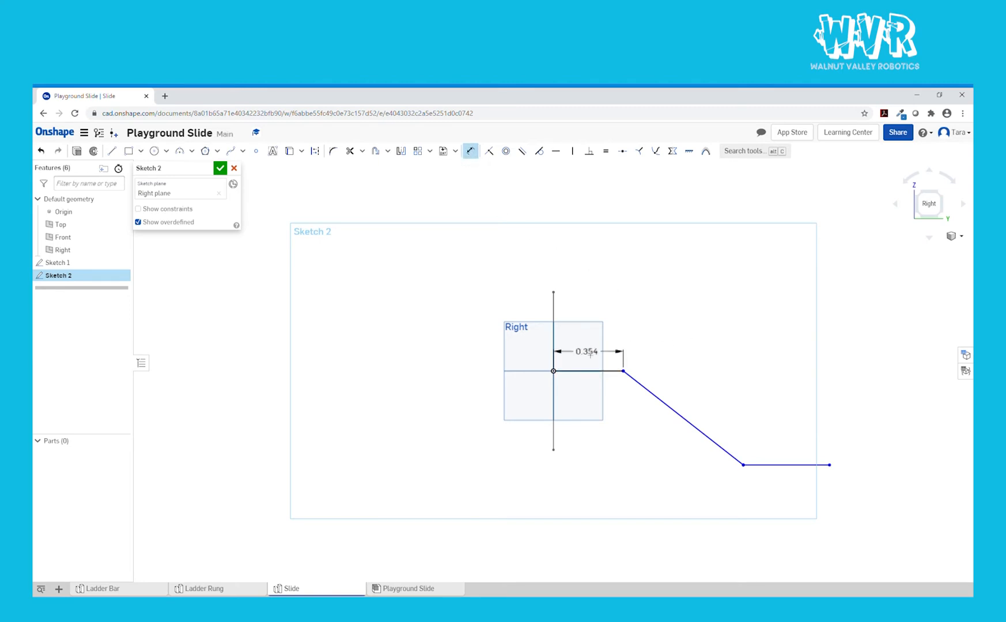
pyautogui.click(591, 355)
pyautogui.write('1.5')
pyautogui.press('Return')
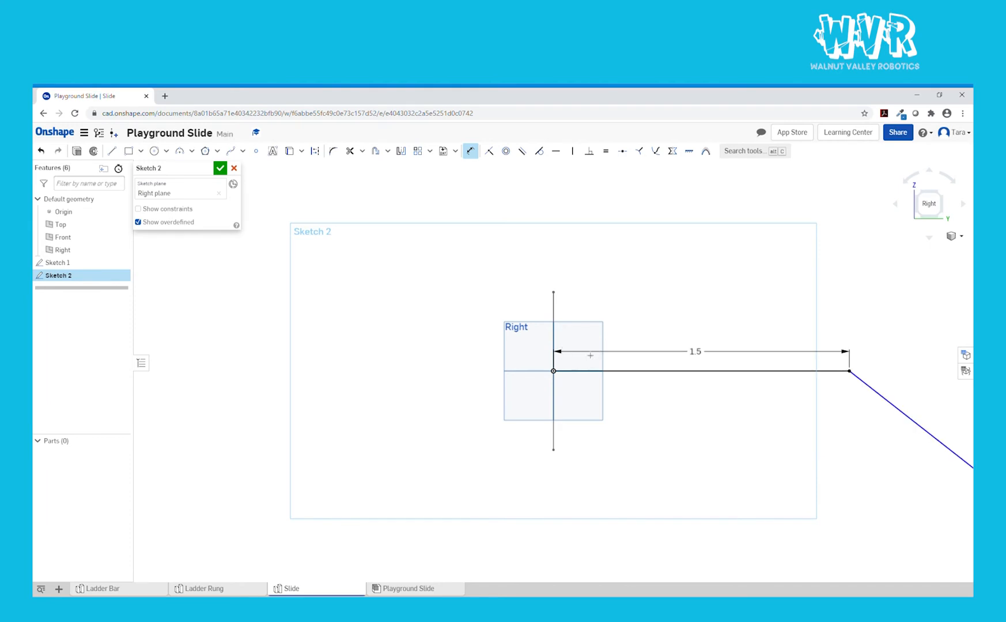
# Dimension the sloped middle line to a length of 7.31 ft
pyautogui.scroll(-5, 627, 420)
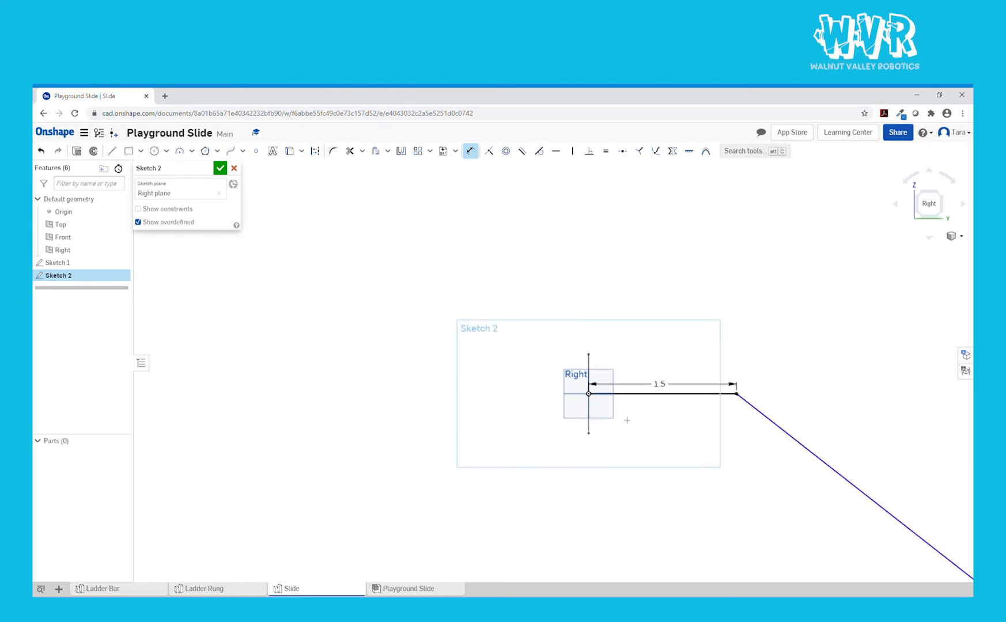
pyautogui.scroll(-2, 631, 427)
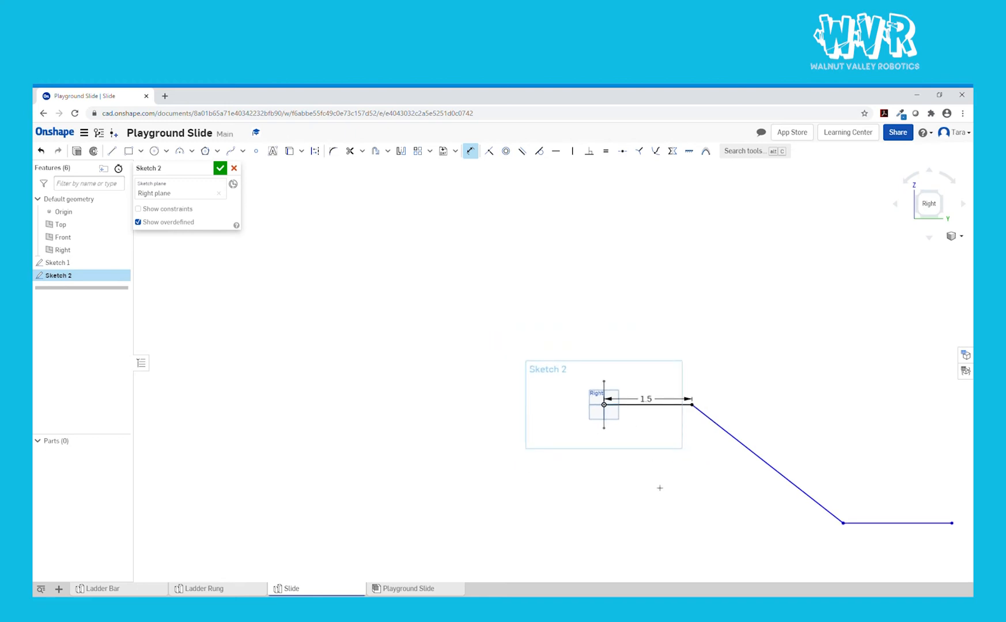
pyautogui.moveTo(652, 486)
pyautogui.mouseDown(button='middle')
pyautogui.moveTo(576, 468)
pyautogui.moveTo(432, 404)
pyautogui.mouseUp(button='middle')
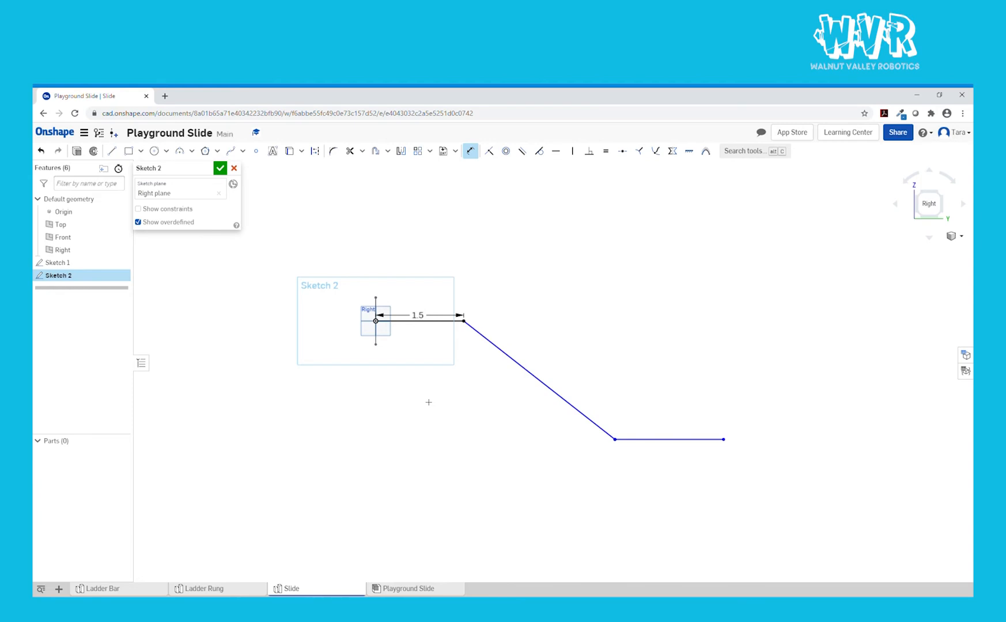
pyautogui.click(522, 366)
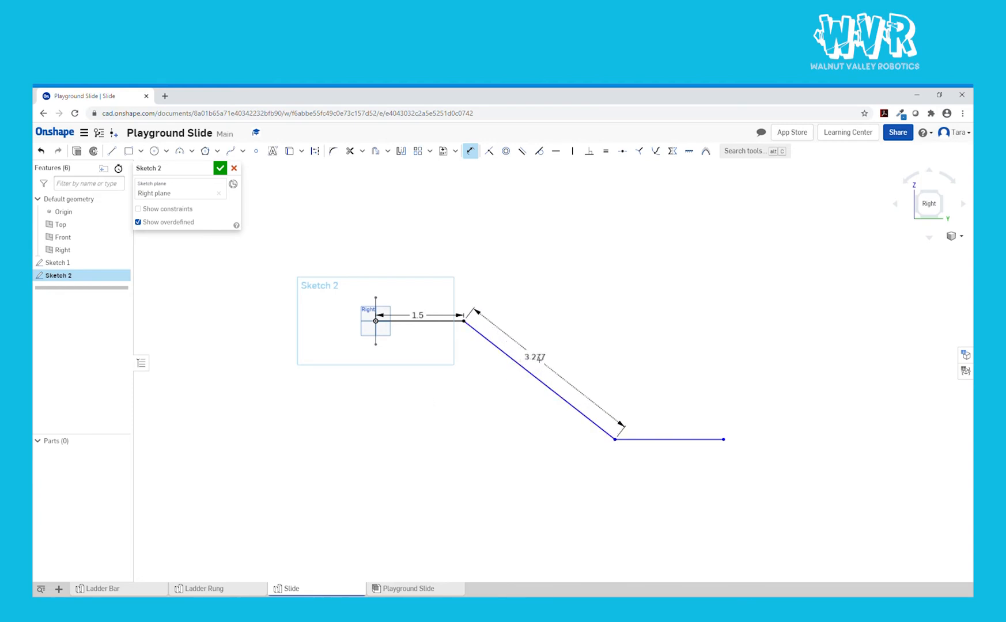
pyautogui.click(541, 357)
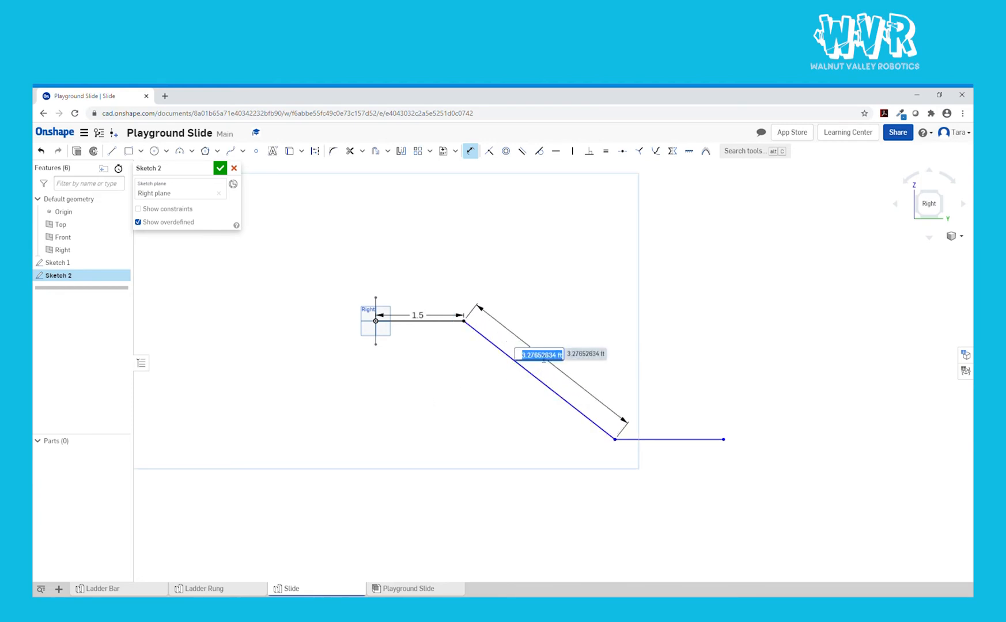
pyautogui.write('7.31')
pyautogui.press('Return')
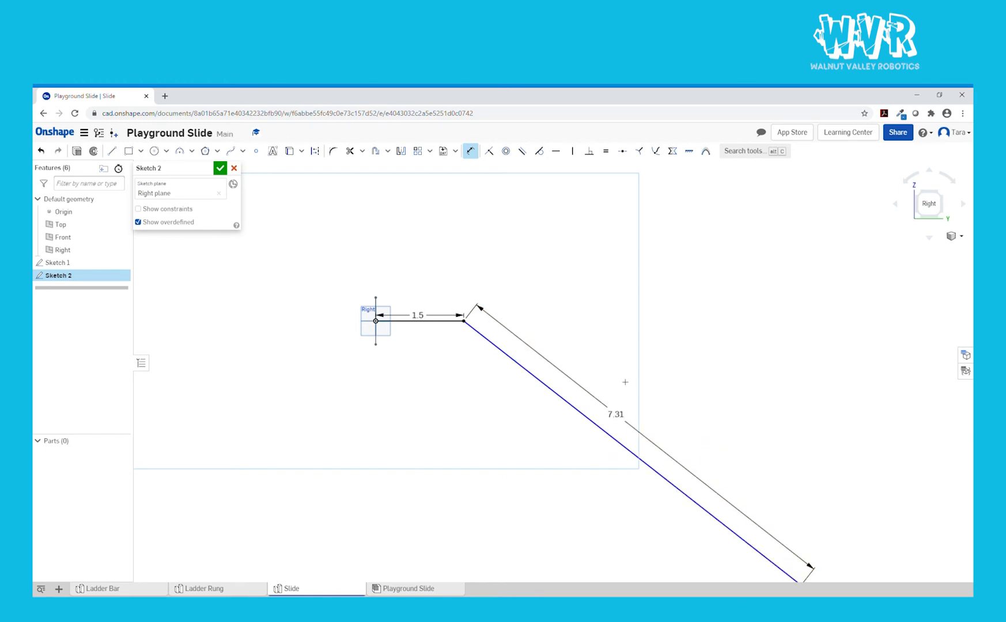
# Dimension the lower horizontal line at the end of the path to 1.73 ft
pyautogui.scroll(-3, 626, 382)
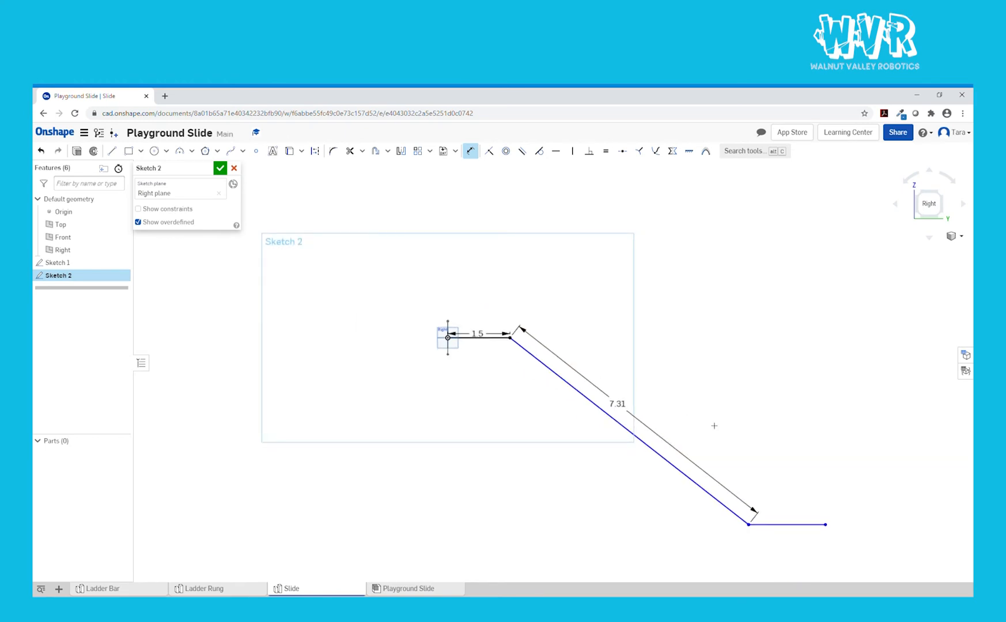
pyautogui.scroll(-1, 714, 426)
pyautogui.moveTo(557, 446); pyautogui.dragTo(429, 348, button='middle')
pyautogui.click(648, 410)
pyautogui.click(650, 432)
pyautogui.write('1.73')
pyautogui.press('Return')
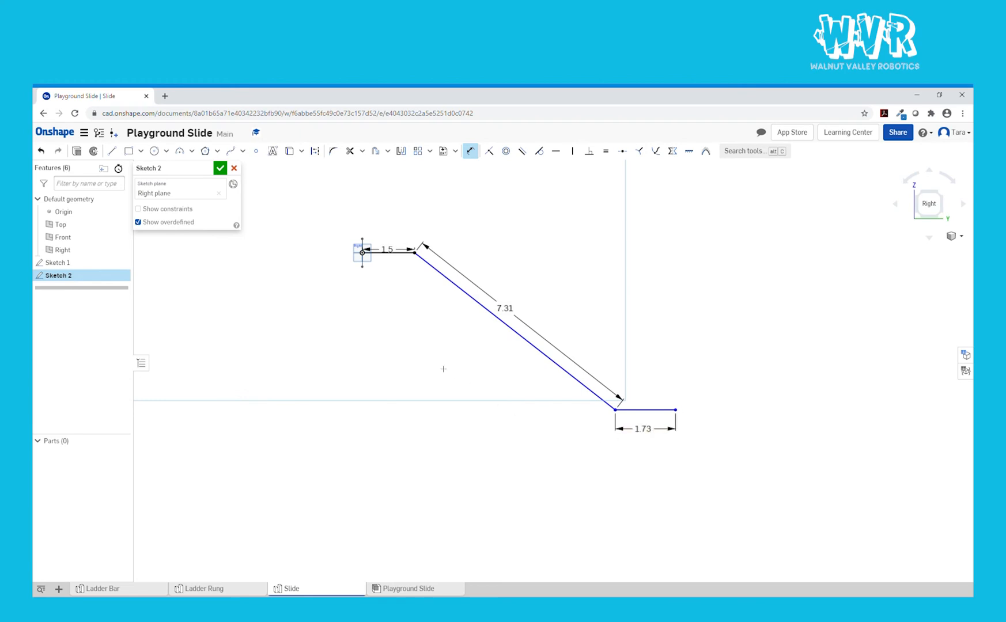
# Dimension the angle between the upper horizontal line and the sloped line to 131.075°, and finish the path sketch
pyautogui.click(397, 252)
pyautogui.click(430, 264)
pyautogui.click(409, 281)
pyautogui.write('131')
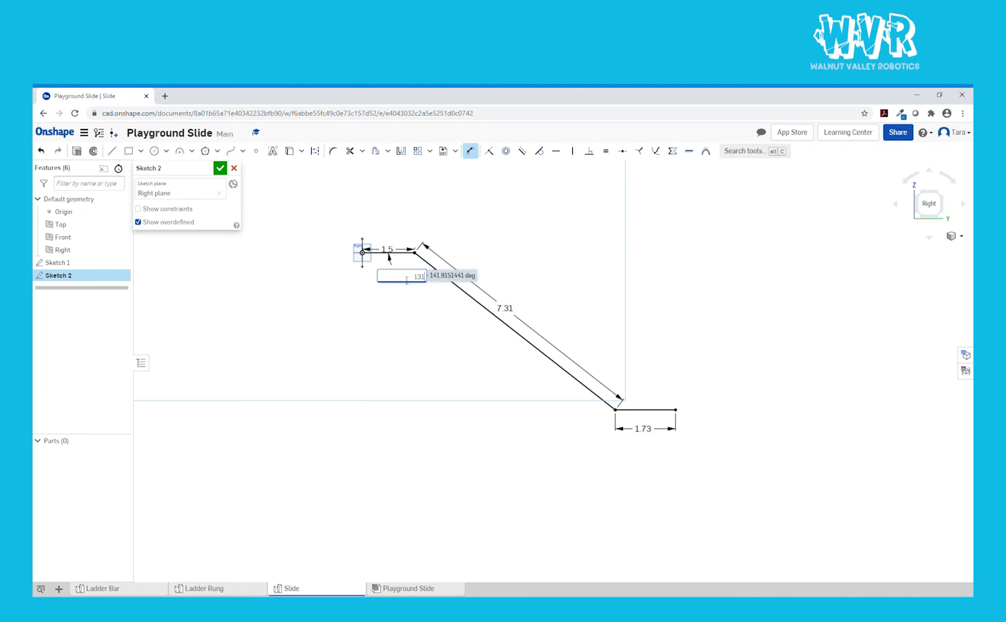
pyautogui.write('.075')
pyautogui.press('Return')
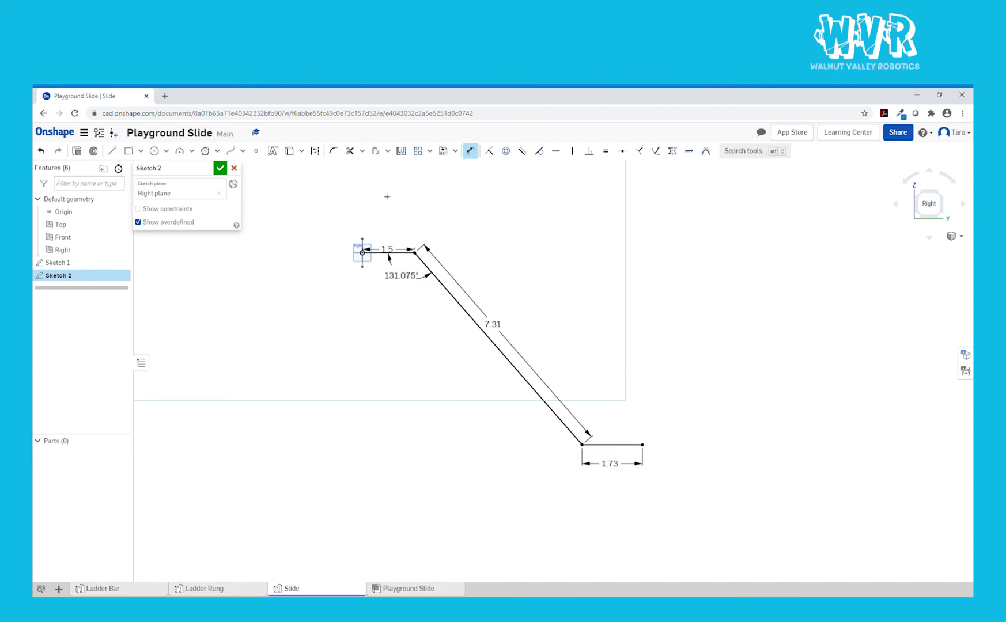
pyautogui.moveTo(391, 254); pyautogui.dragTo(394, 246)
pyautogui.click(220, 168)
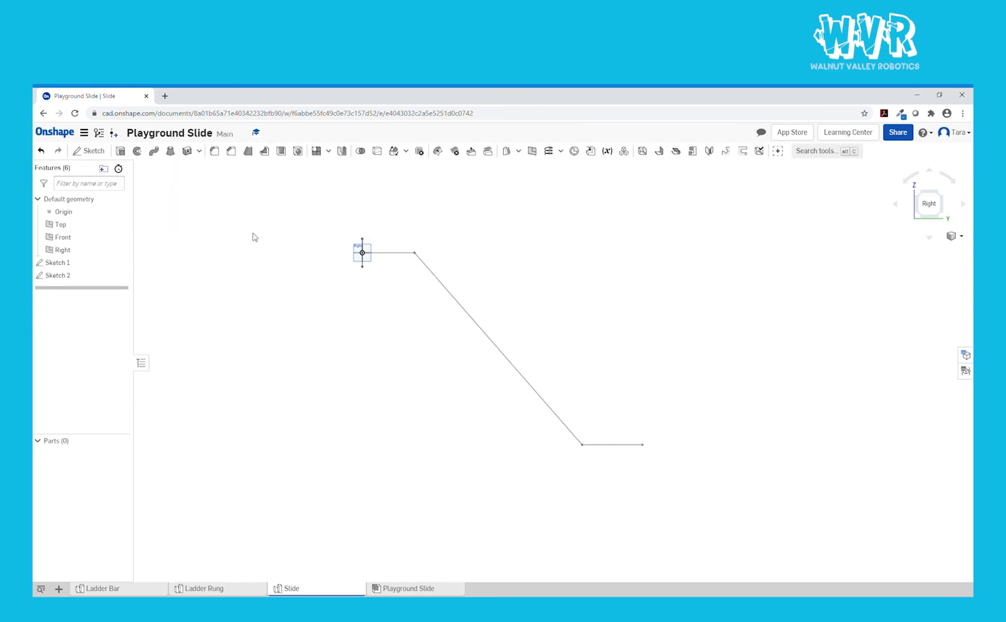
# Sweep the U-shaped profile of Sketch 1 along the path of Sketch 2 as a new solid
pyautogui.click(154, 154)
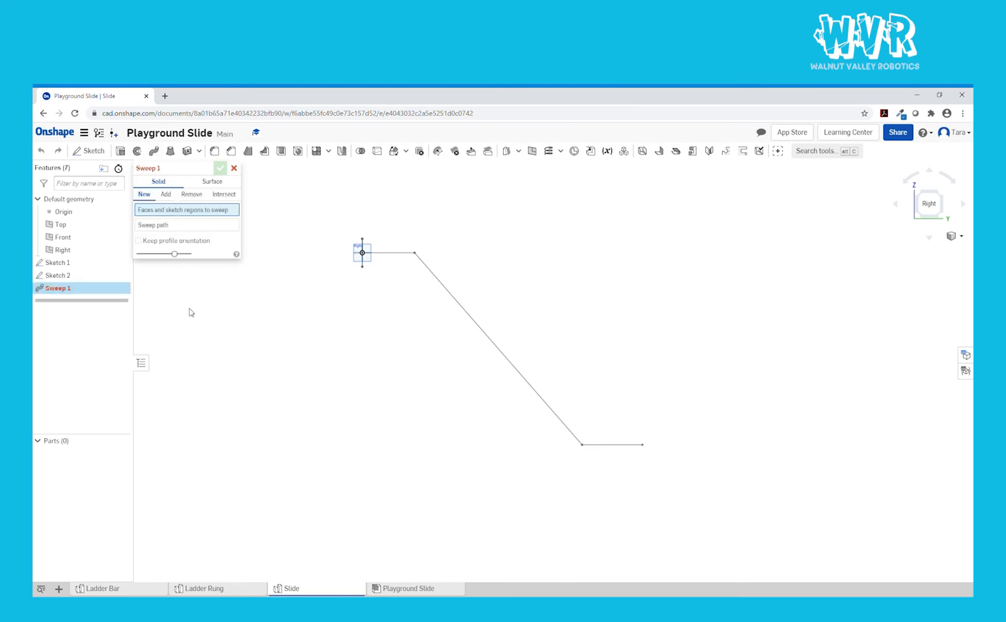
pyautogui.click(69, 264)
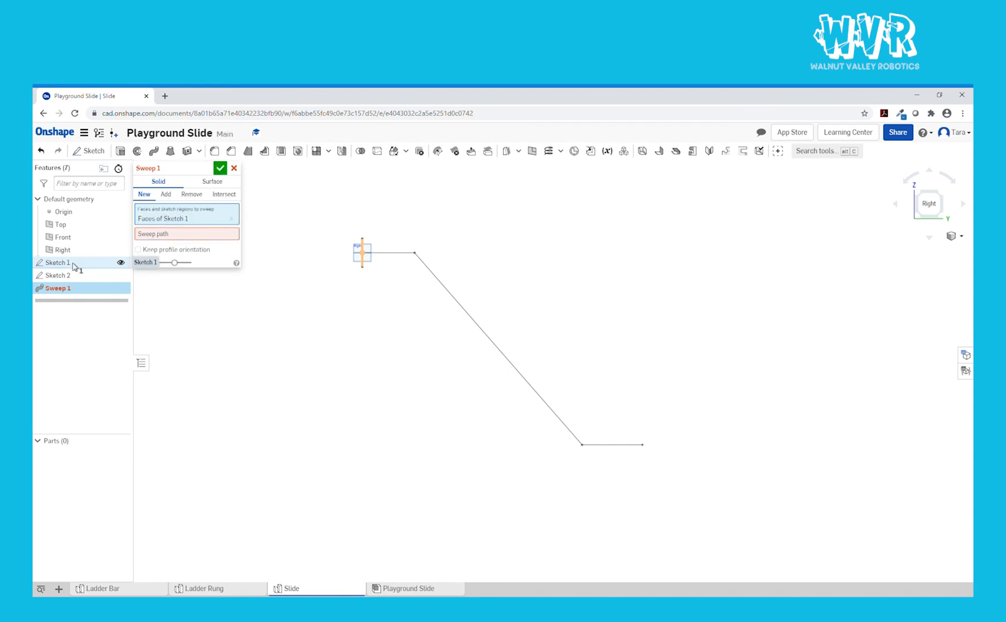
pyautogui.click(153, 235)
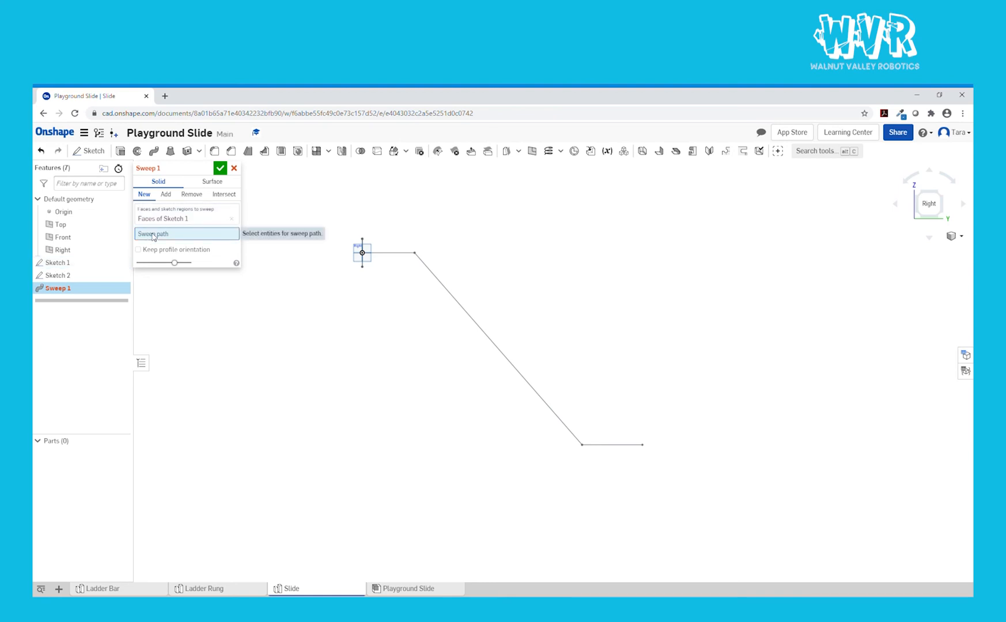
pyautogui.click(85, 280)
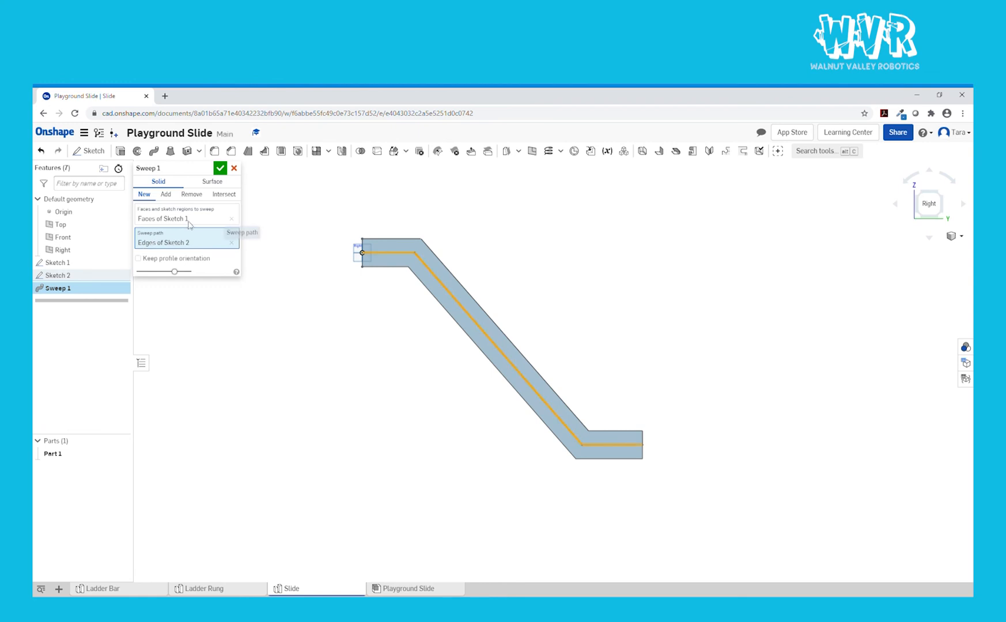
pyautogui.click(220, 169)
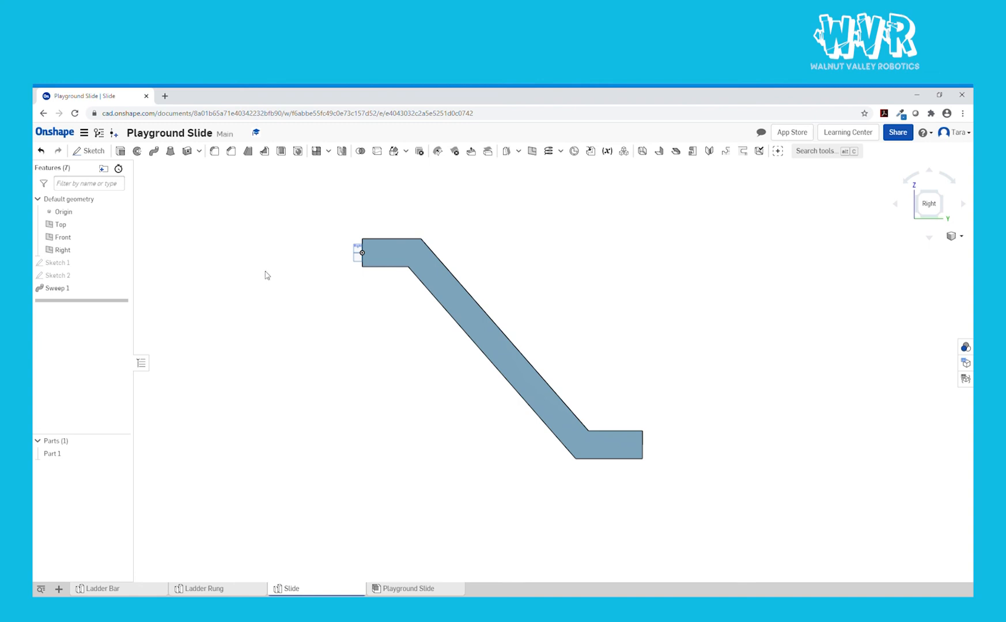
# Fillet the two inner floor edges where the sloped section meets the upper and lower horizontal sections with a 1 ft radius
pyautogui.click(952, 236)
pyautogui.click(940, 249)
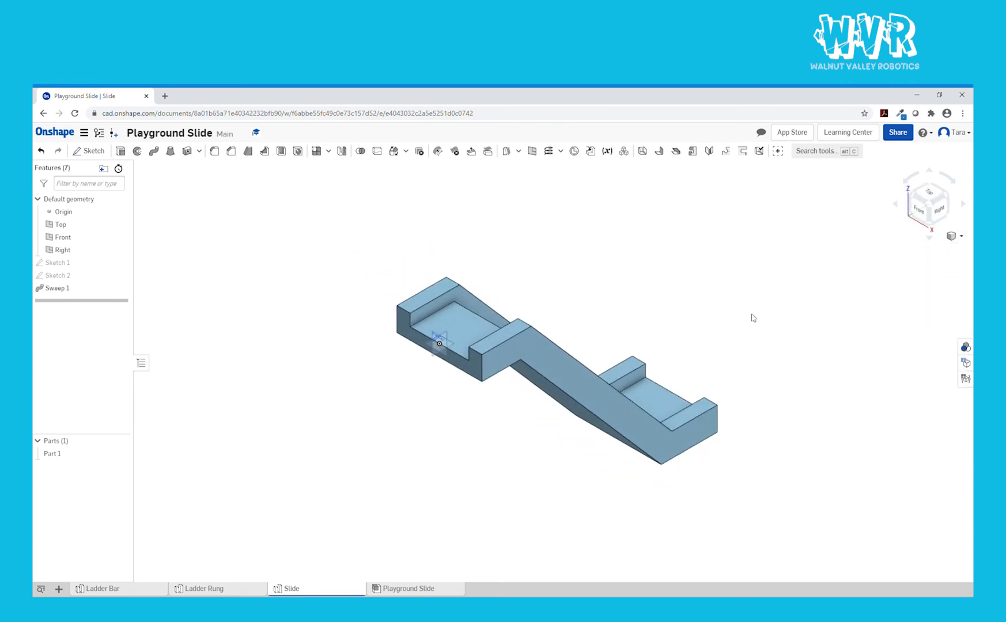
pyautogui.moveTo(772, 352); pyautogui.dragTo(749, 358, button='right')
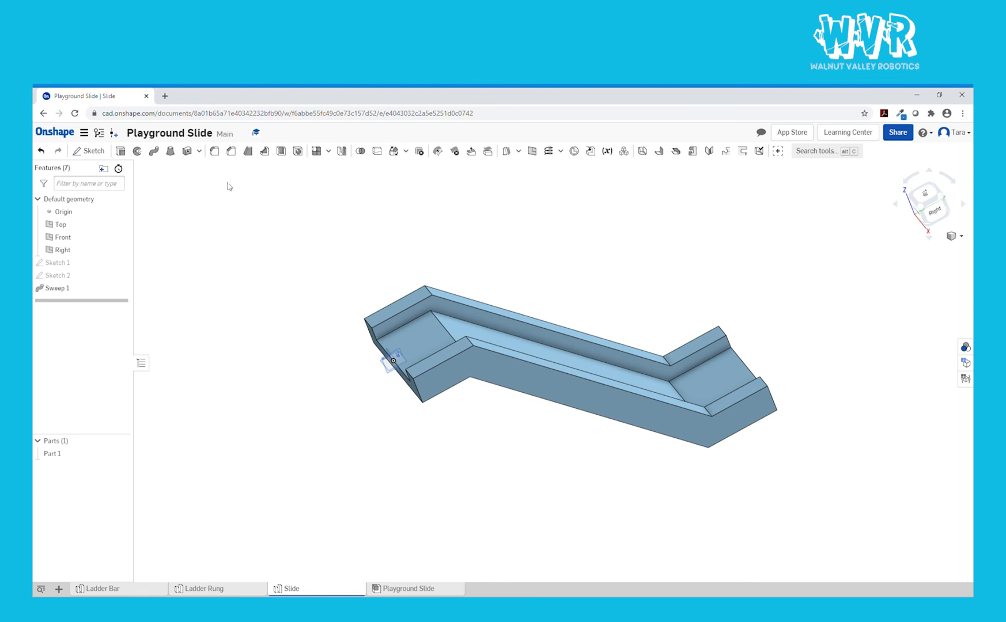
pyautogui.click(214, 152)
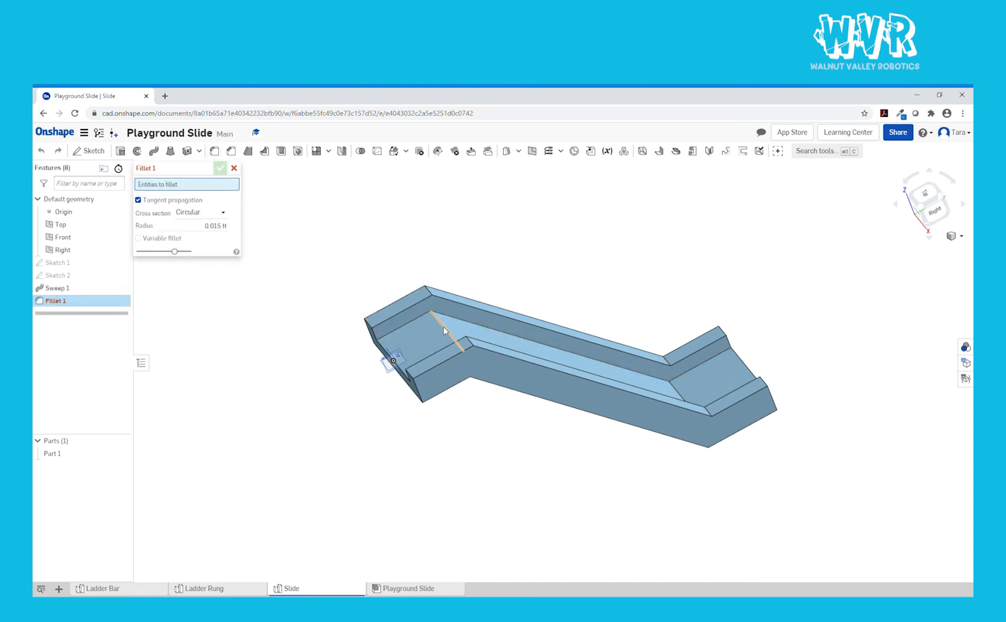
pyautogui.click(650, 378)
pyautogui.click(687, 401)
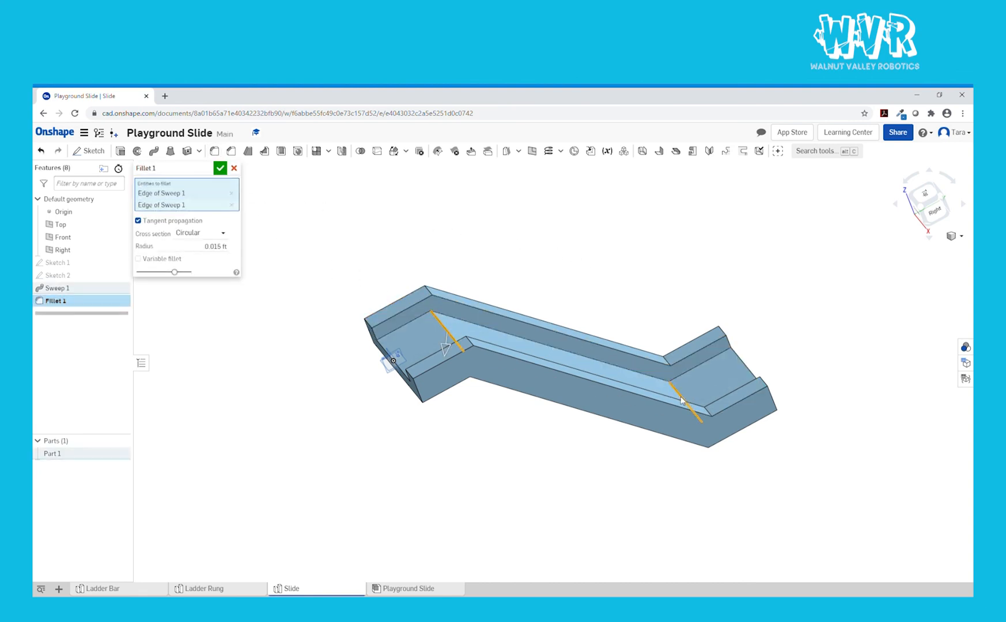
pyautogui.click(225, 249)
pyautogui.write('1')
pyautogui.press('Return')
pyautogui.click(219, 170)
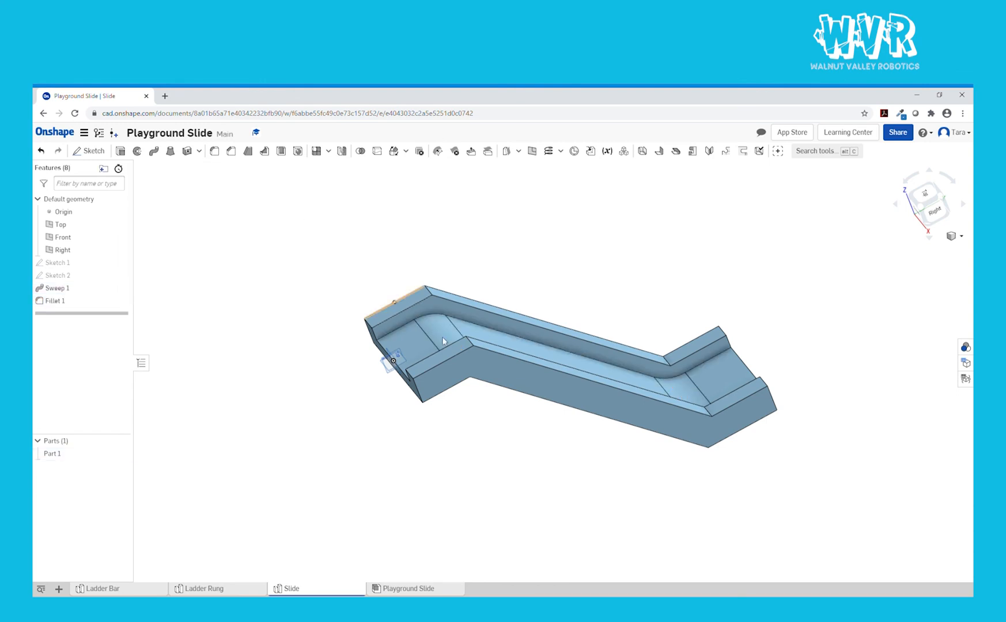
pyautogui.click(955, 238)
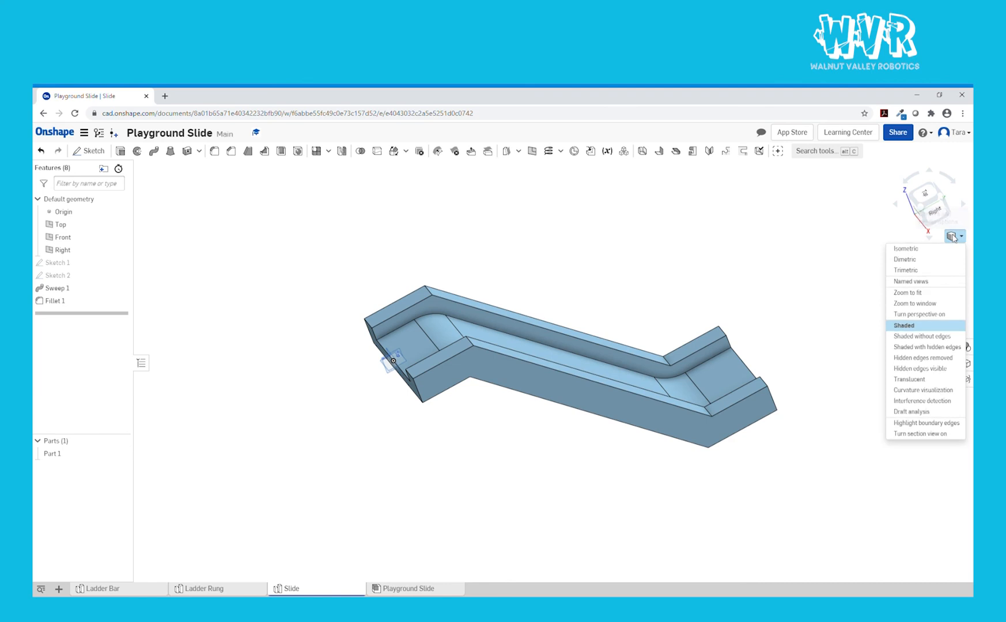
pyautogui.click(945, 250)
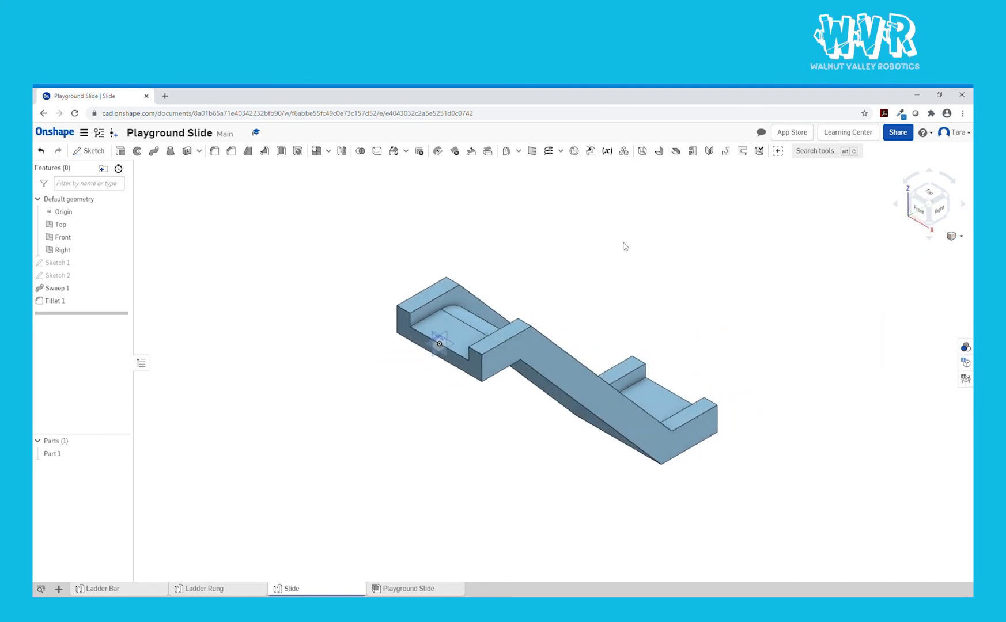